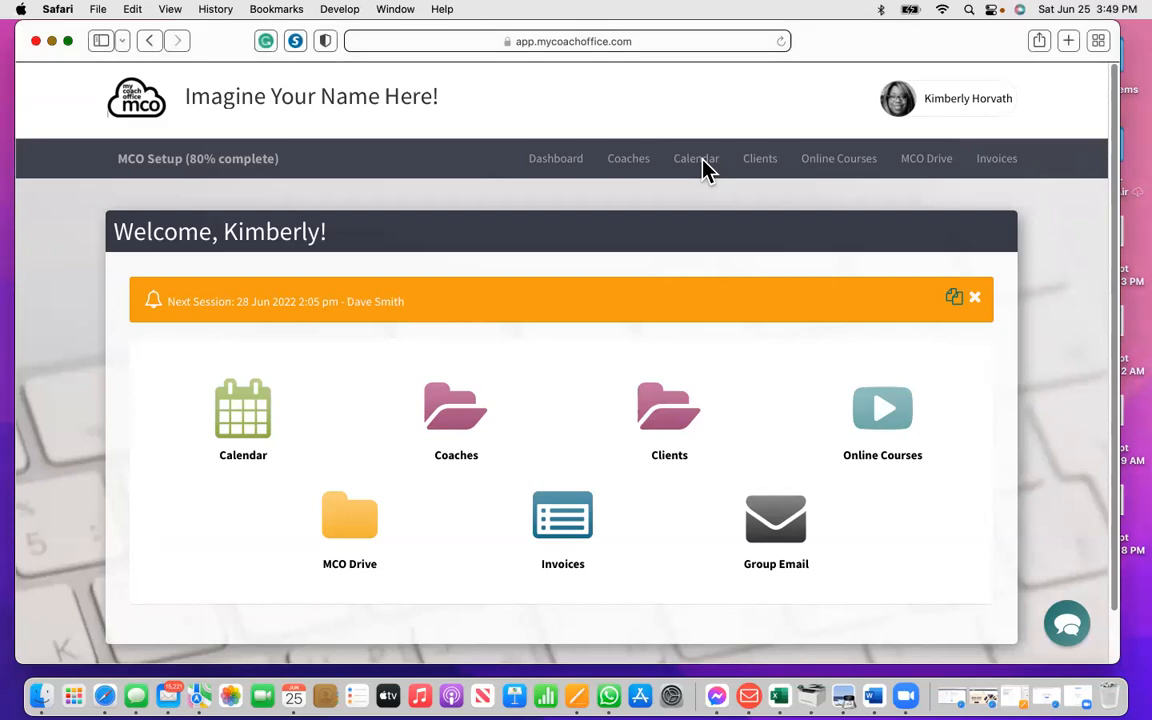
Step: Open the calendar and start a new meeting
{"action": "left_click", "coordinate": [699, 162]}
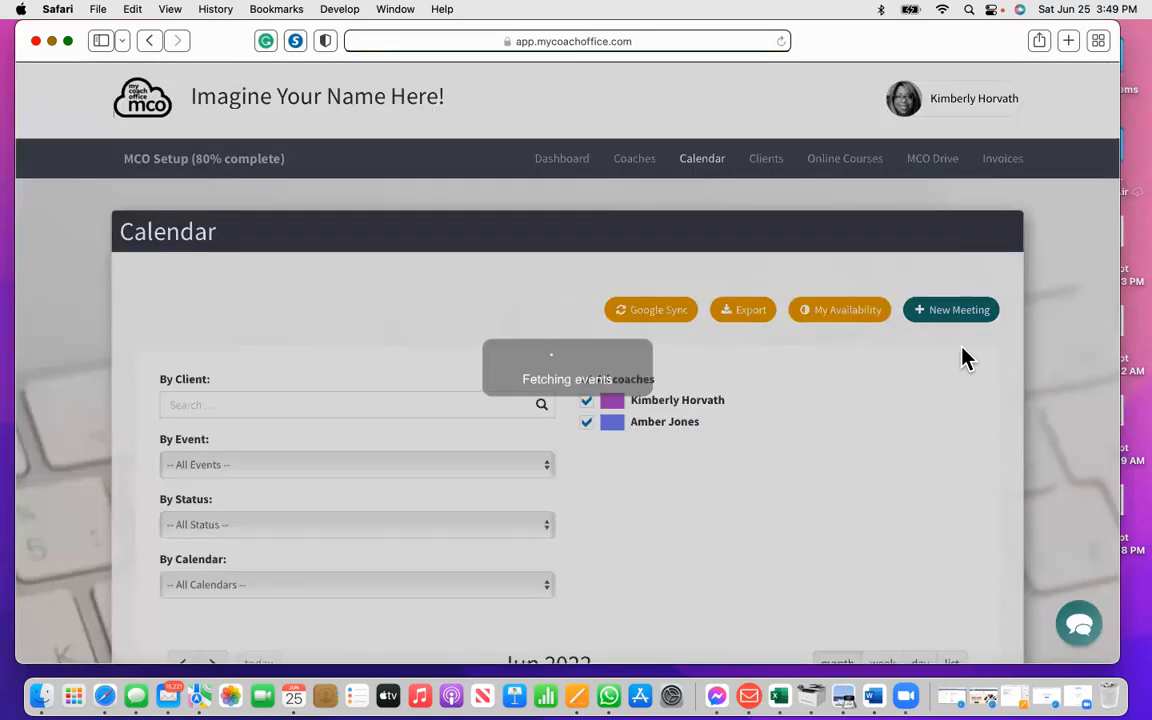
{"action": "scroll", "coordinate": [875, 382], "scroll_direction": "down", "scroll_amount": 5}
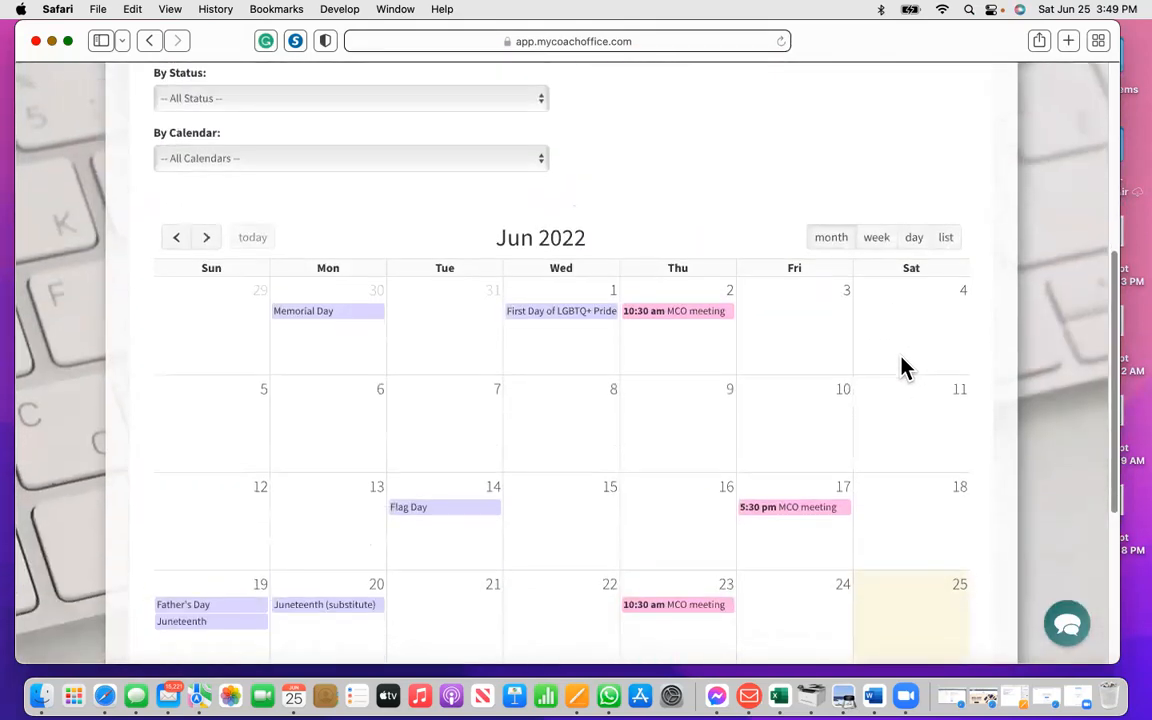
{"action": "scroll", "coordinate": [898, 362], "scroll_direction": "up", "scroll_amount": 3}
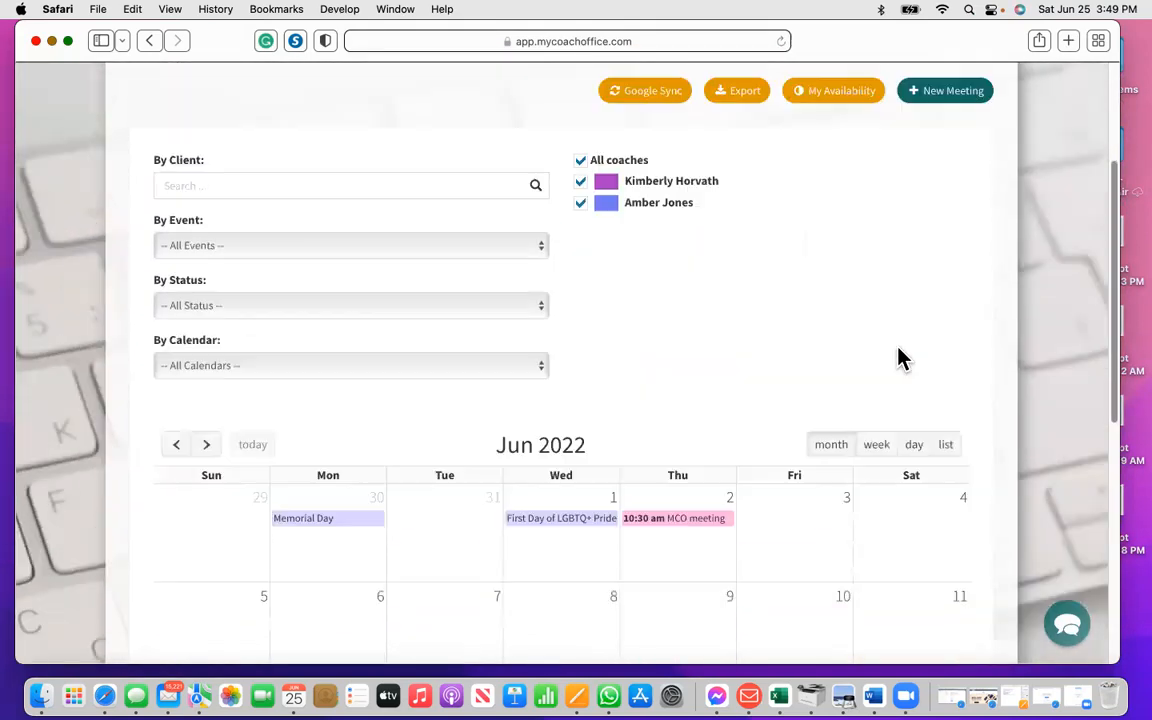
{"action": "left_click", "coordinate": [945, 91]}
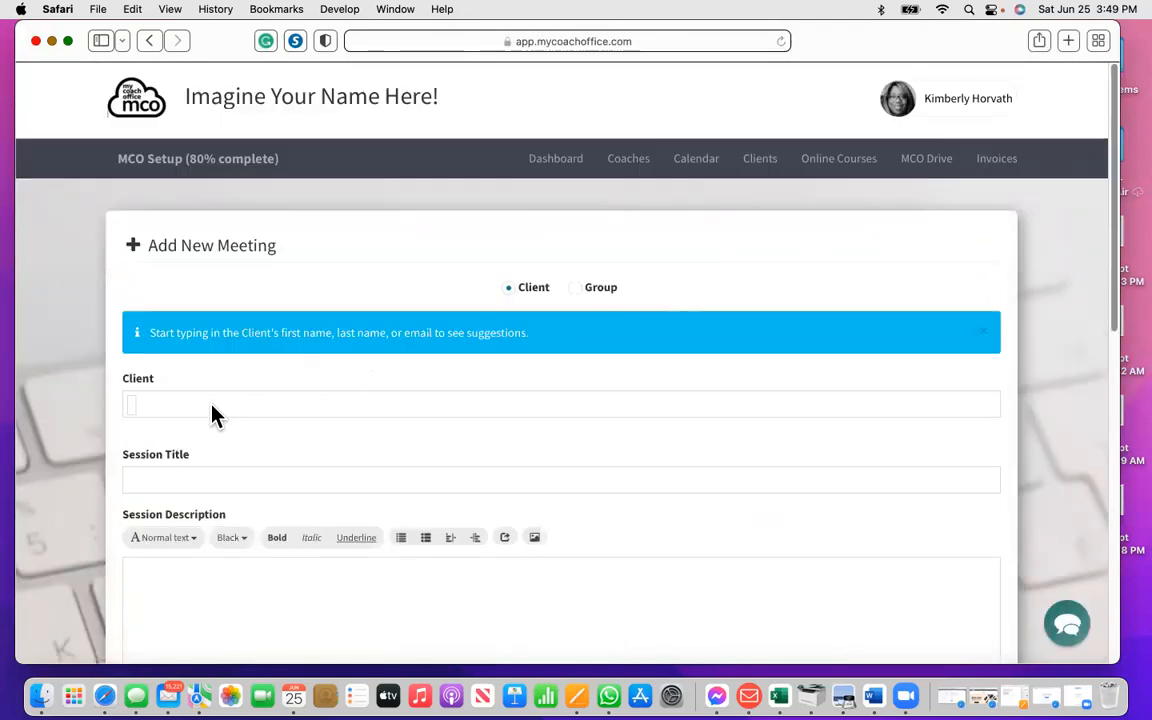
Step: Search for the client by first name and add the matching client to the meeting
{"action": "left_click", "coordinate": [212, 403]}
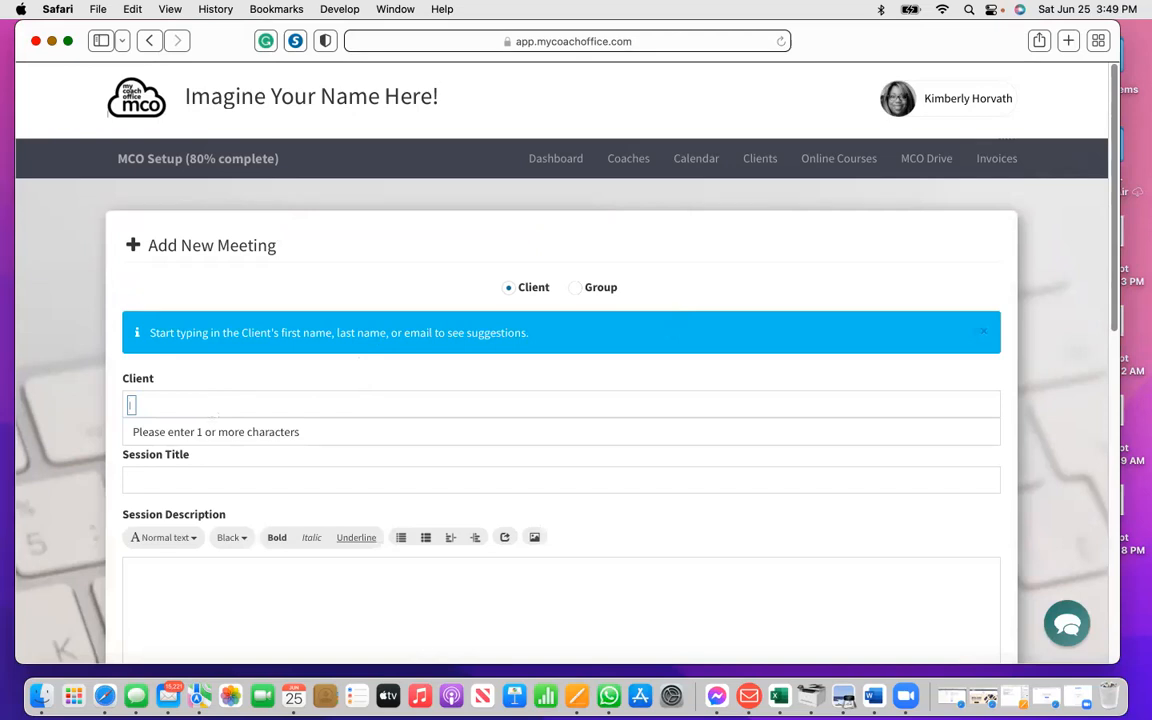
{"action": "type", "text": "Dave"}
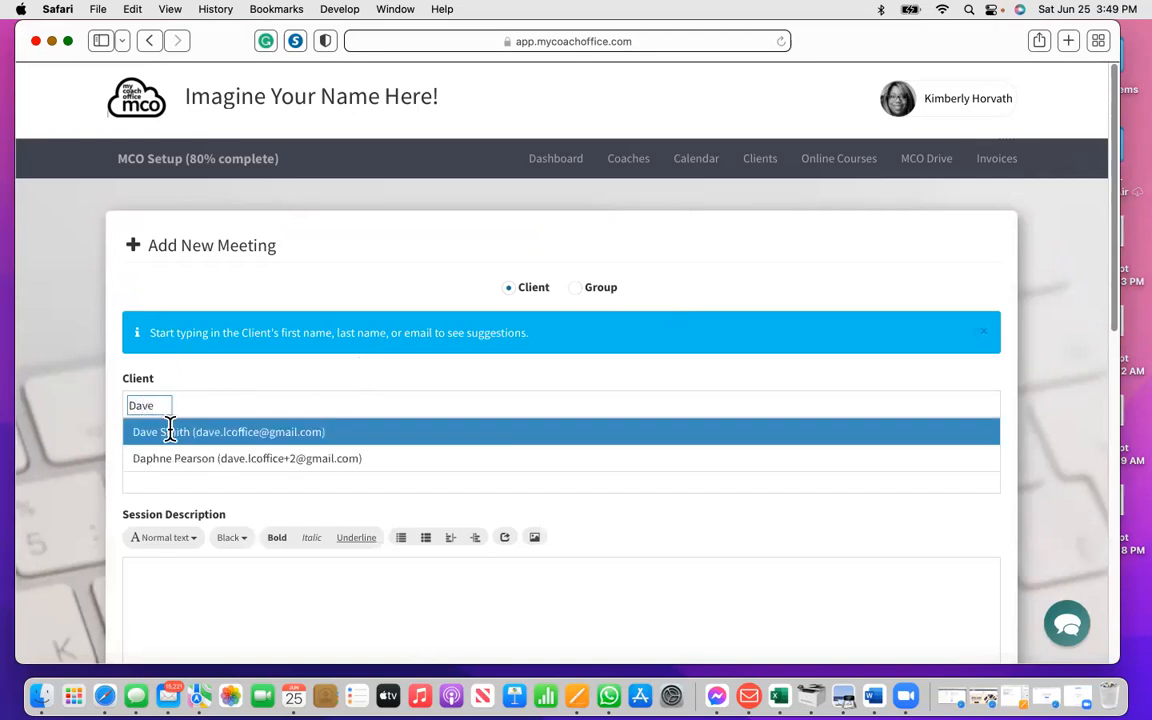
{"action": "left_click", "coordinate": [167, 433]}
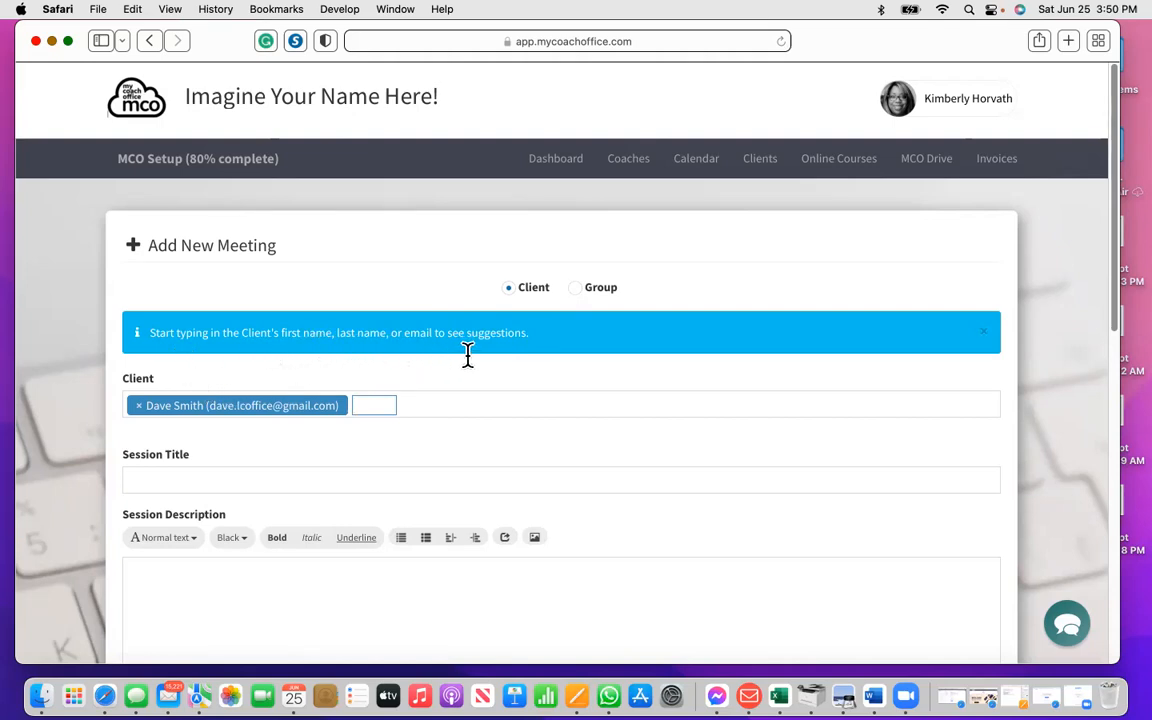
Step: Title the session "August Private Session" and enter the description "Looking forward to working on your next goal"
{"action": "left_click", "coordinate": [226, 484]}
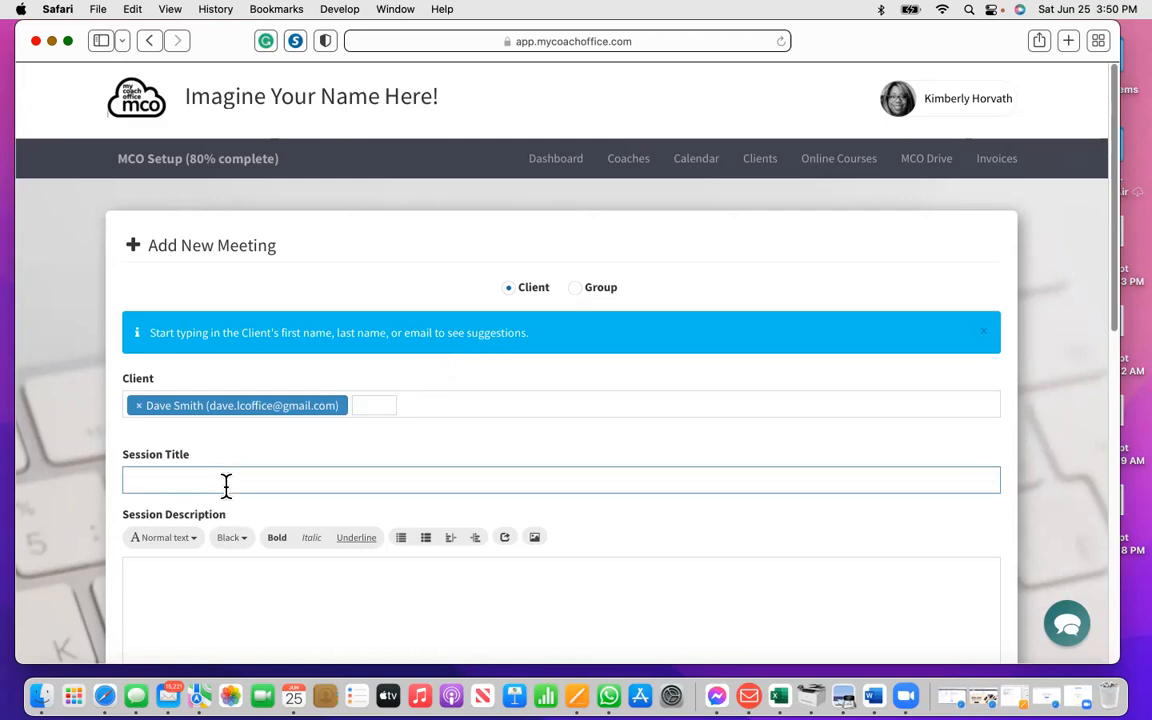
{"action": "type", "text": "August Privat Sessione"}
{"action": "left_click", "coordinate": [144, 585]}
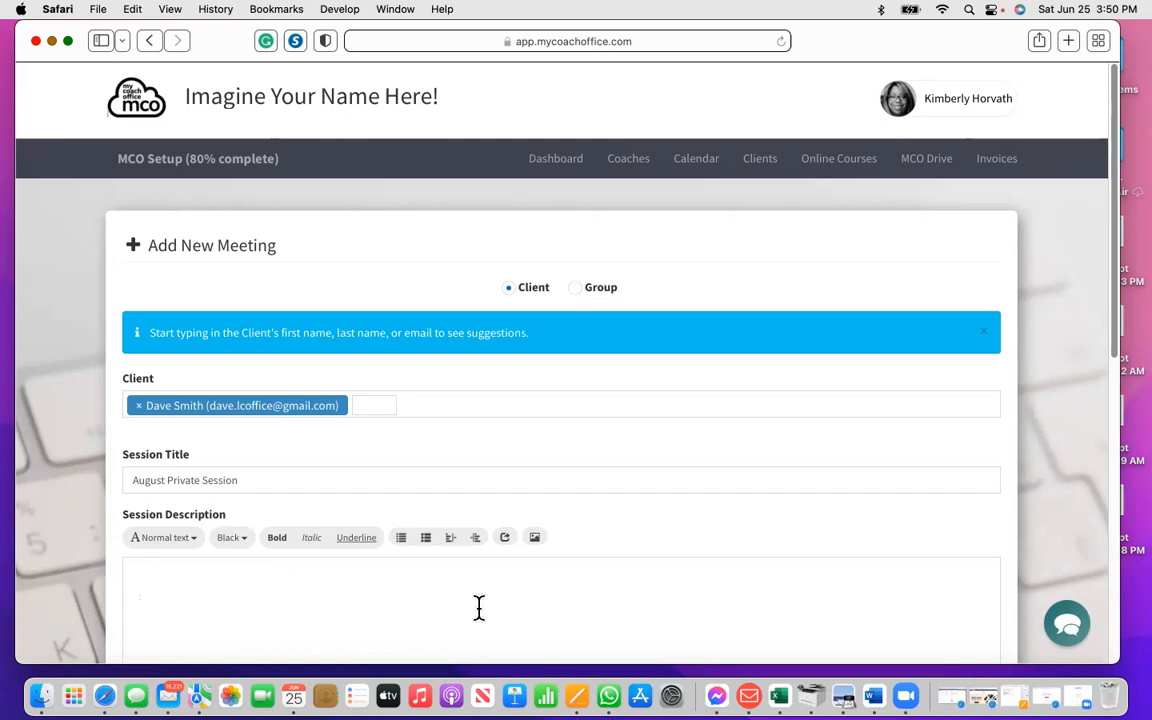
{"action": "type", "text": "Looking forwar"}
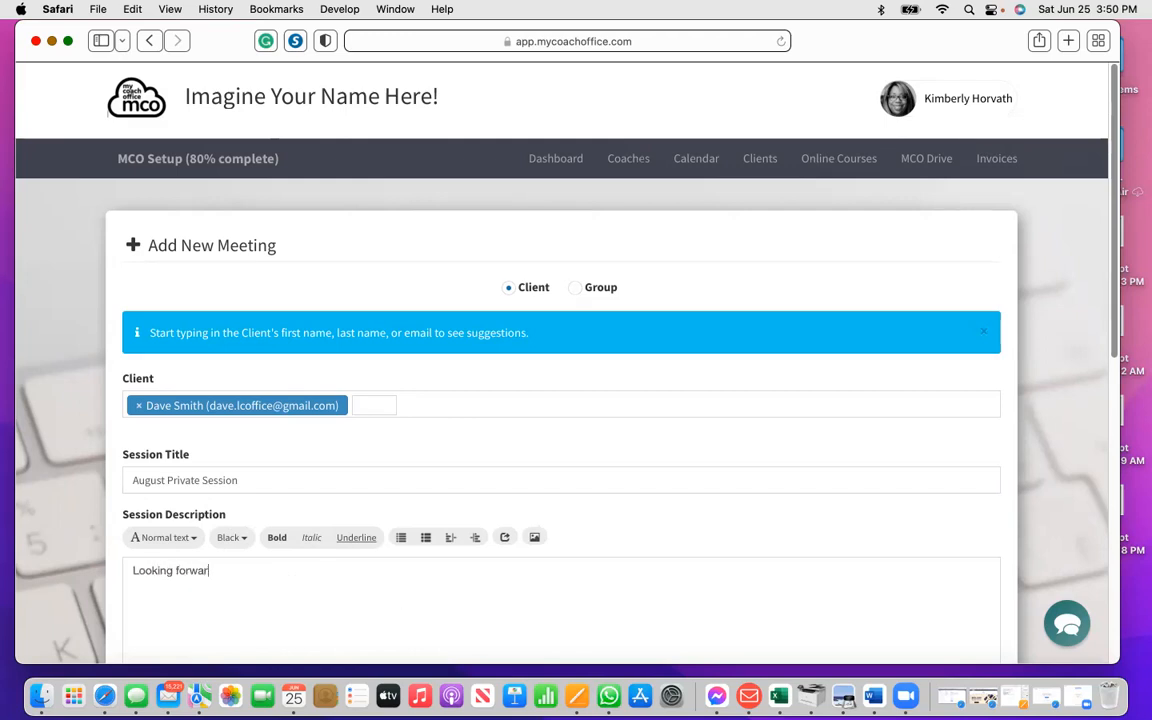
{"action": "type", "text": "d to working on your next goal"}
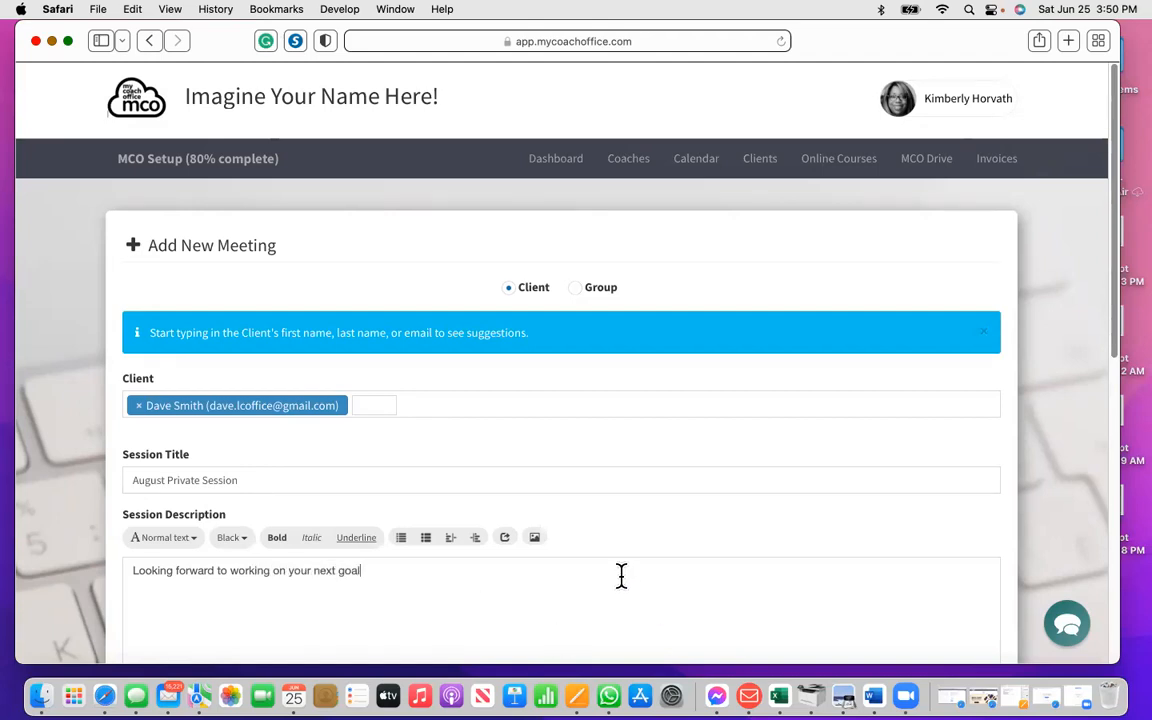
Step: Set the session's start to 5 Aug 2022 at 7:50 pm and apply it
{"action": "scroll", "coordinate": [561, 494], "scroll_direction": "down", "scroll_amount": 5}
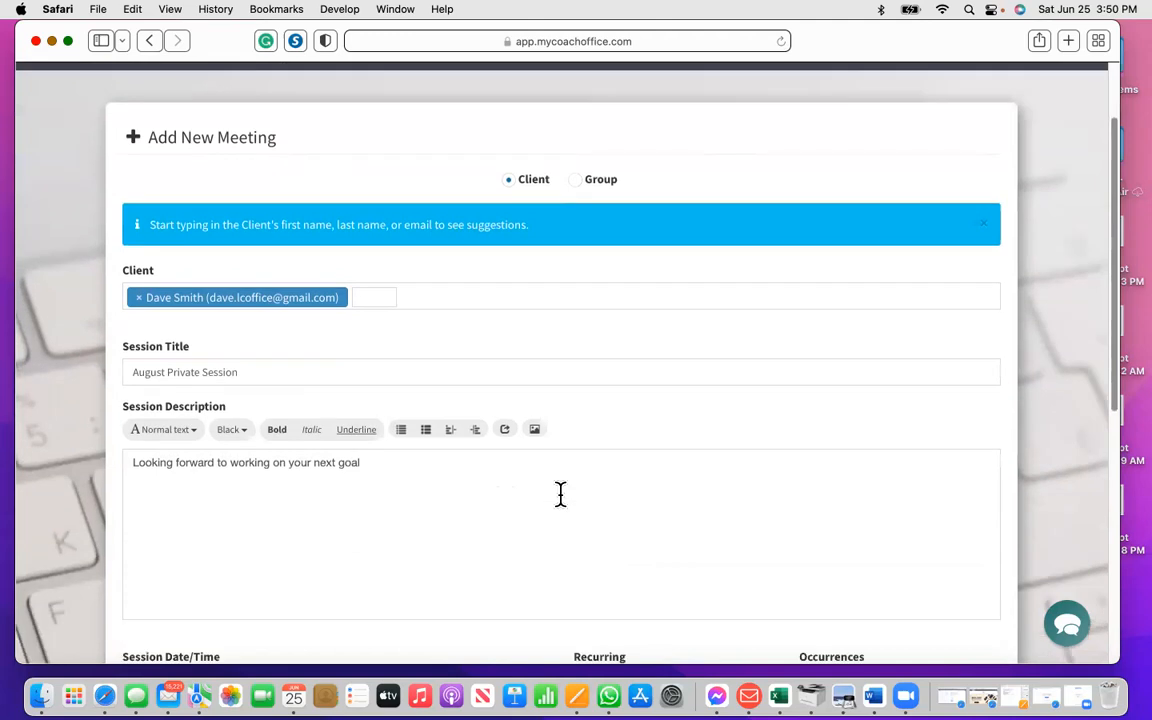
{"action": "scroll", "coordinate": [560, 490], "scroll_direction": "down", "scroll_amount": 2}
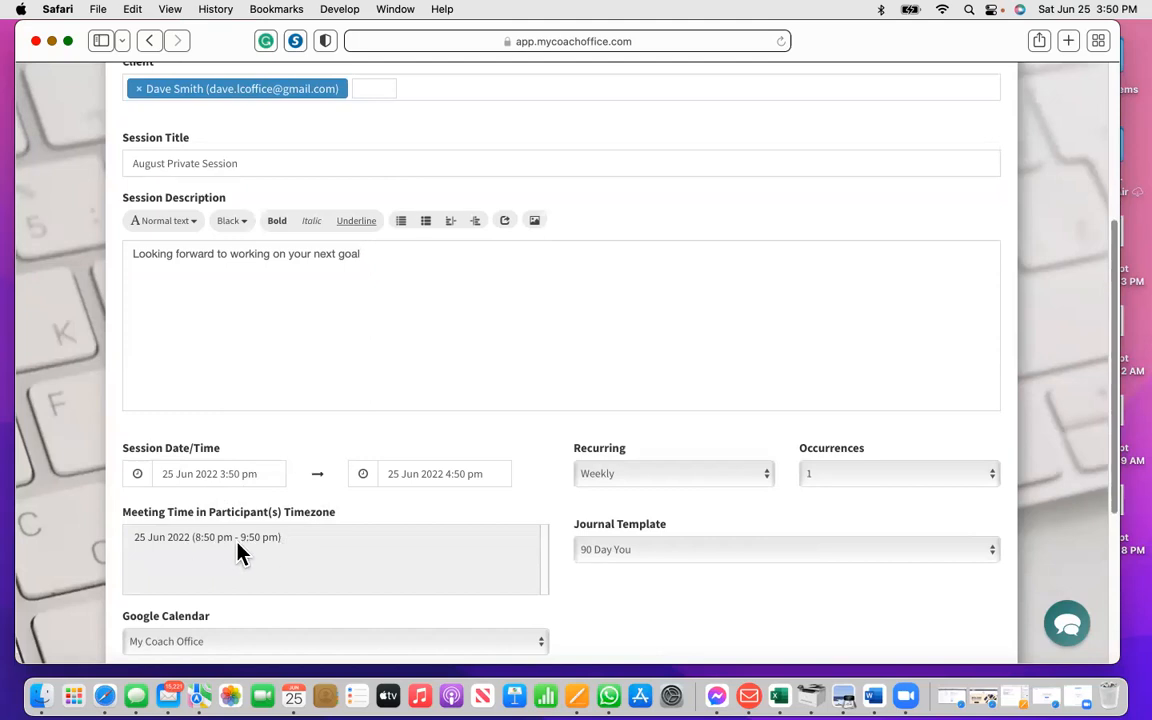
{"action": "left_click", "coordinate": [206, 478]}
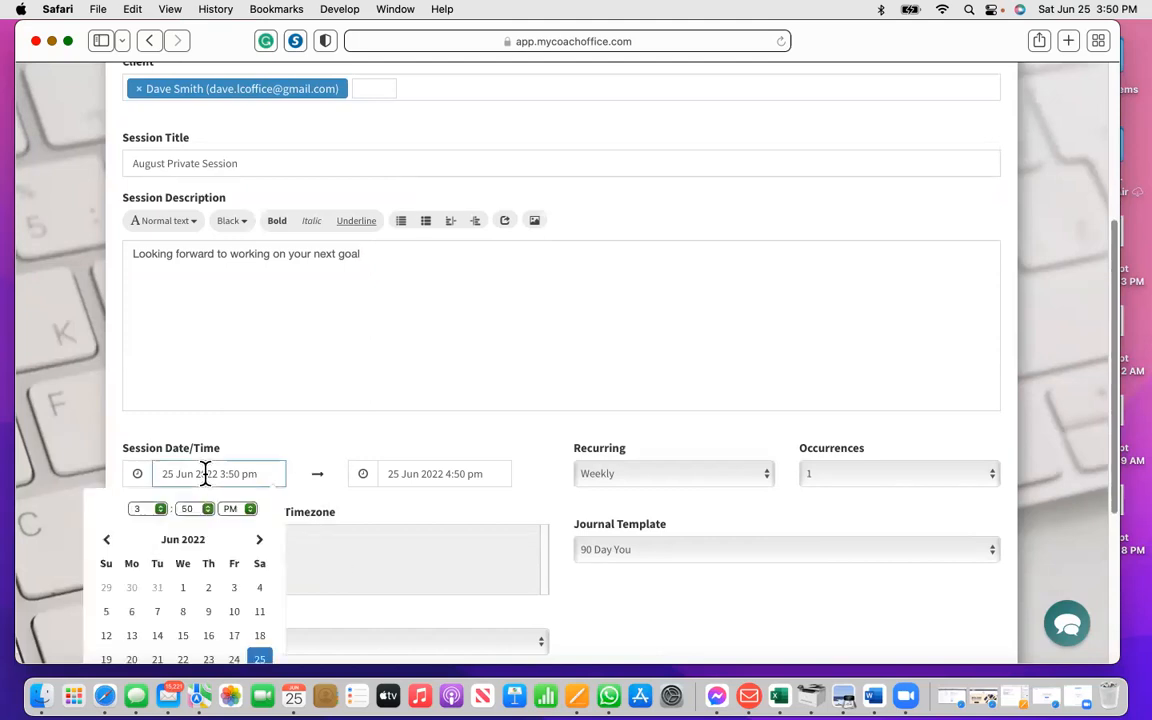
{"action": "left_click", "coordinate": [259, 541]}
{"action": "left_click", "coordinate": [260, 542]}
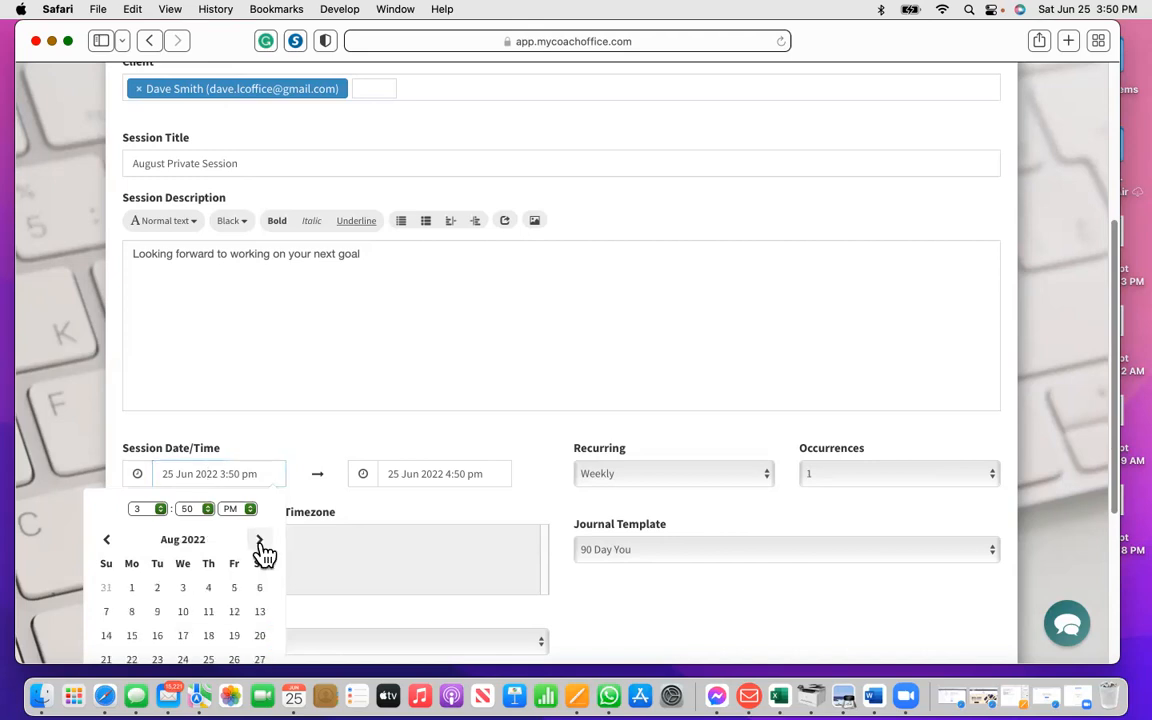
{"action": "left_click", "coordinate": [235, 587]}
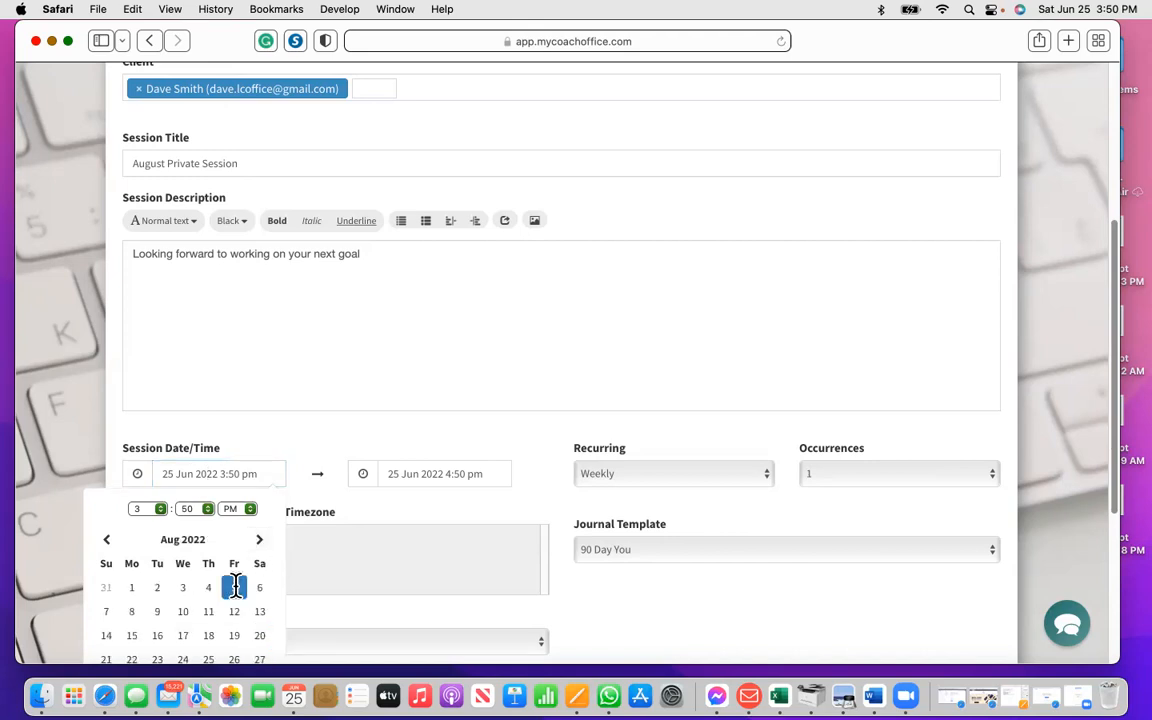
{"action": "left_click", "coordinate": [158, 512]}
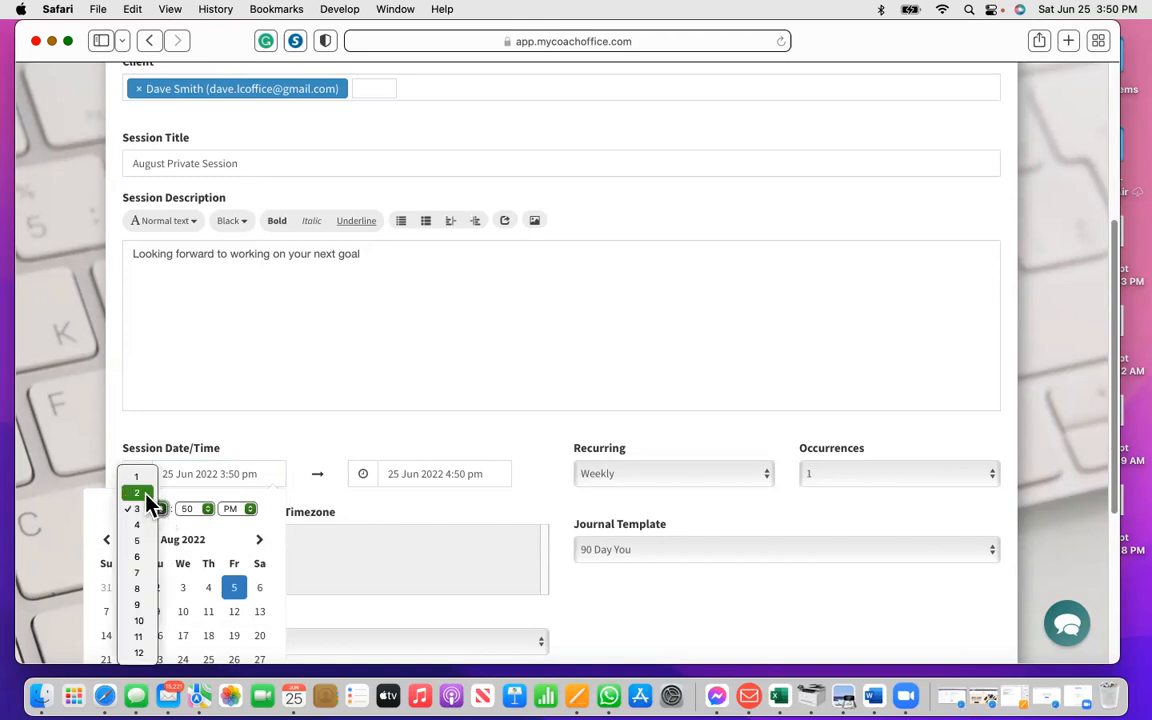
{"action": "left_click", "coordinate": [136, 574]}
{"action": "scroll", "coordinate": [463, 509], "scroll_direction": "down", "scroll_amount": 3}
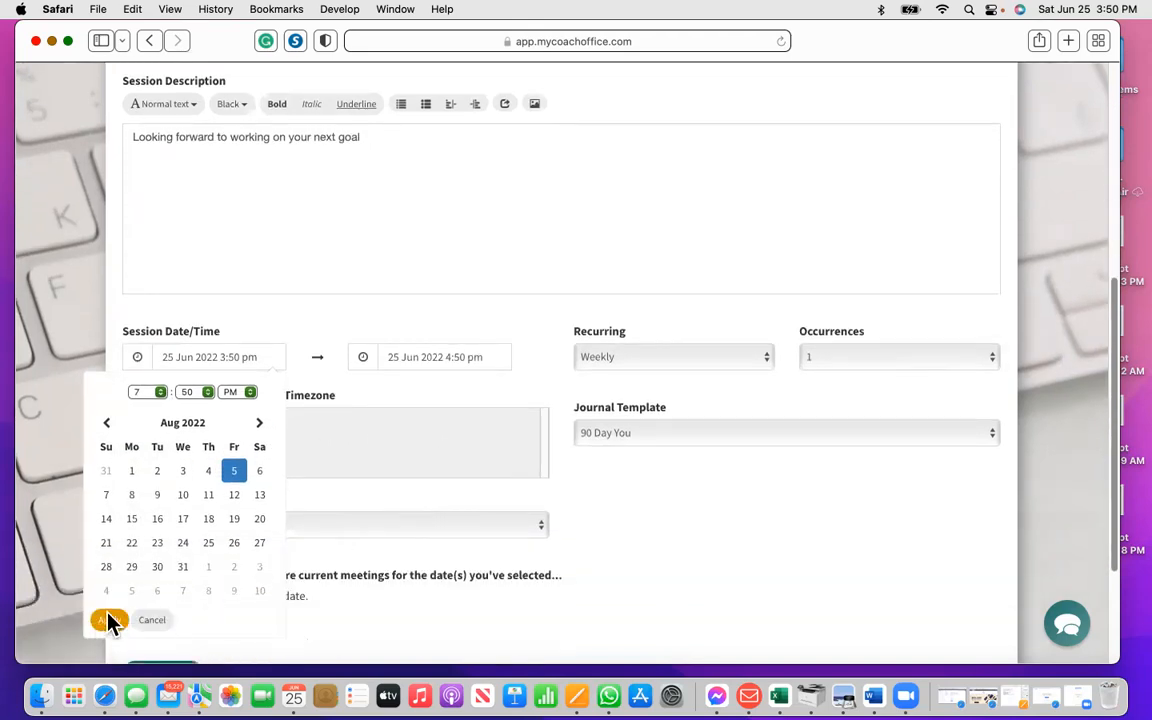
{"action": "left_click", "coordinate": [108, 620]}
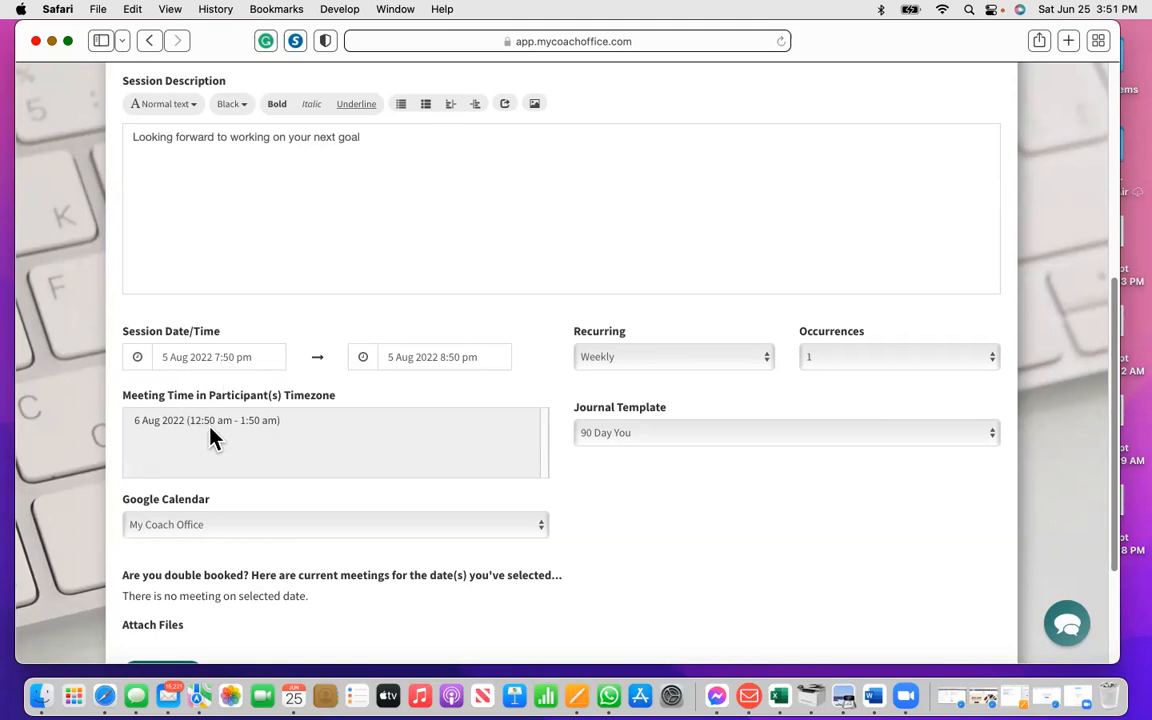
Step: Change the session's start time to 7:00 am and choose the Standard Client Meeting journal template
{"action": "left_click", "coordinate": [230, 366]}
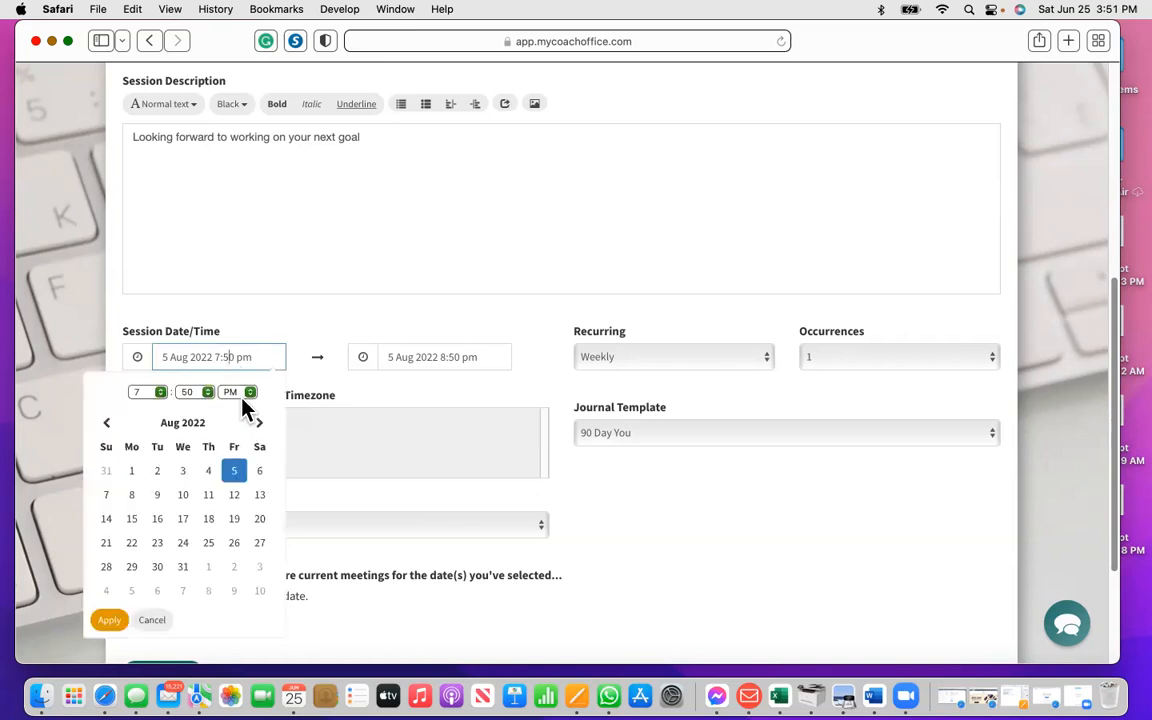
{"action": "left_click", "coordinate": [247, 392]}
{"action": "left_click", "coordinate": [188, 392]}
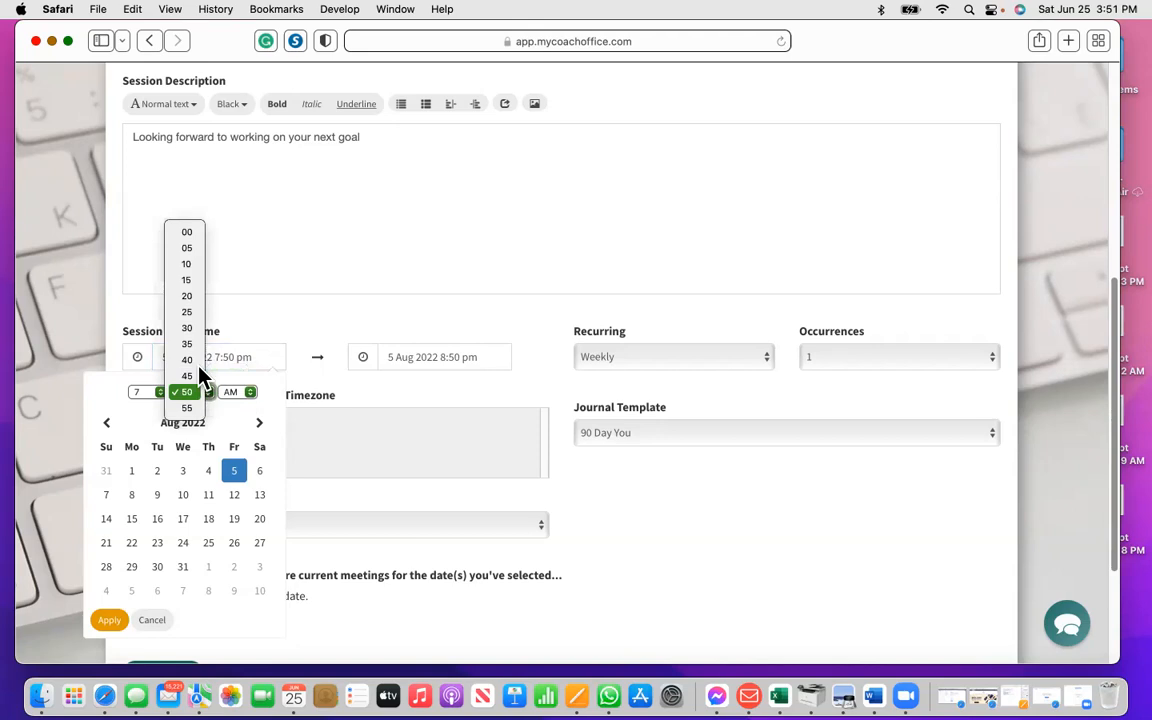
{"action": "left_click", "coordinate": [185, 234]}
{"action": "left_click", "coordinate": [101, 620]}
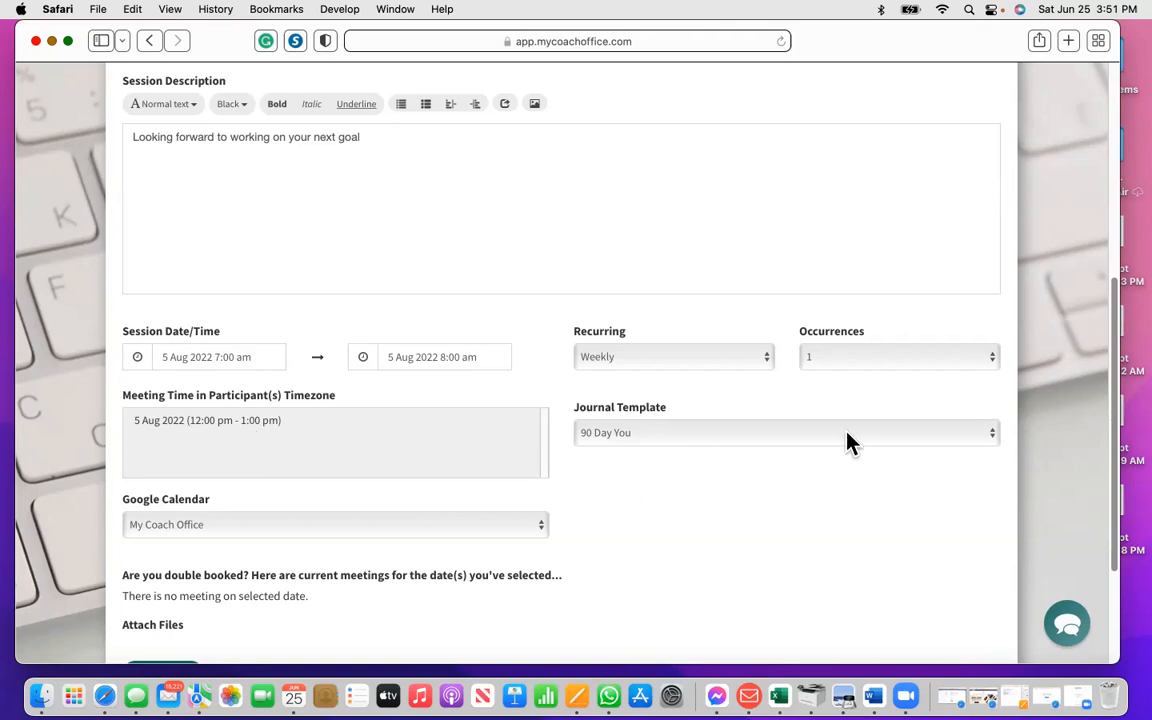
{"action": "left_click", "coordinate": [800, 440]}
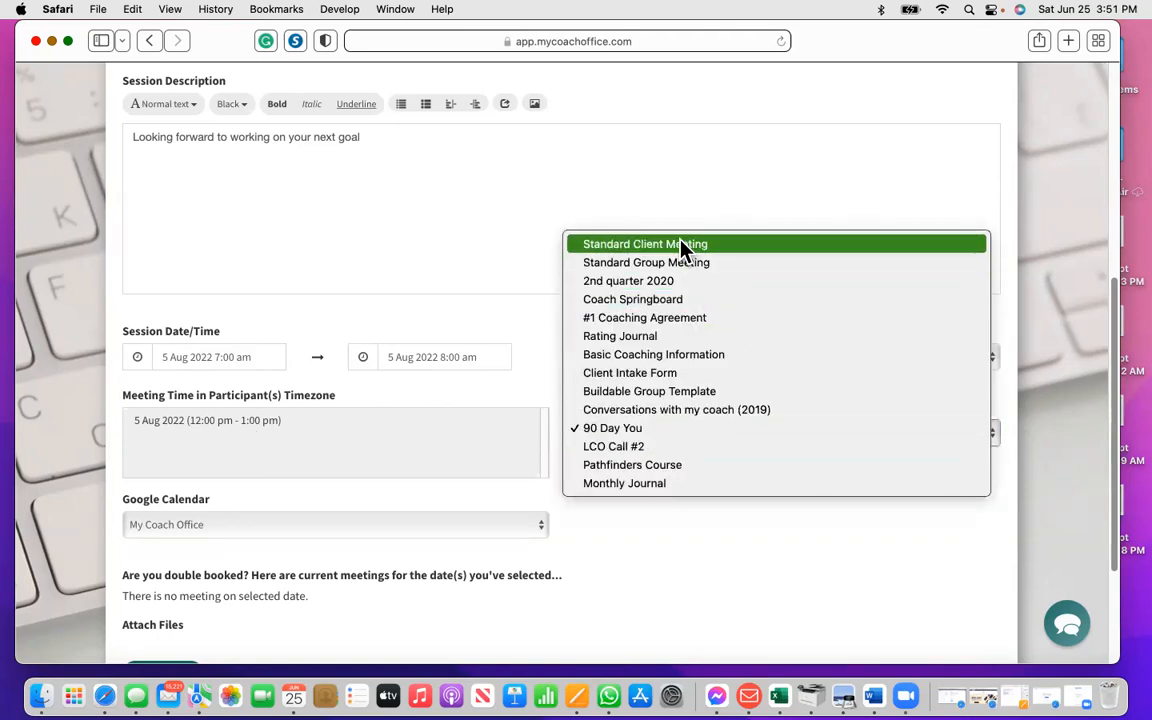
{"action": "left_click", "coordinate": [682, 248]}
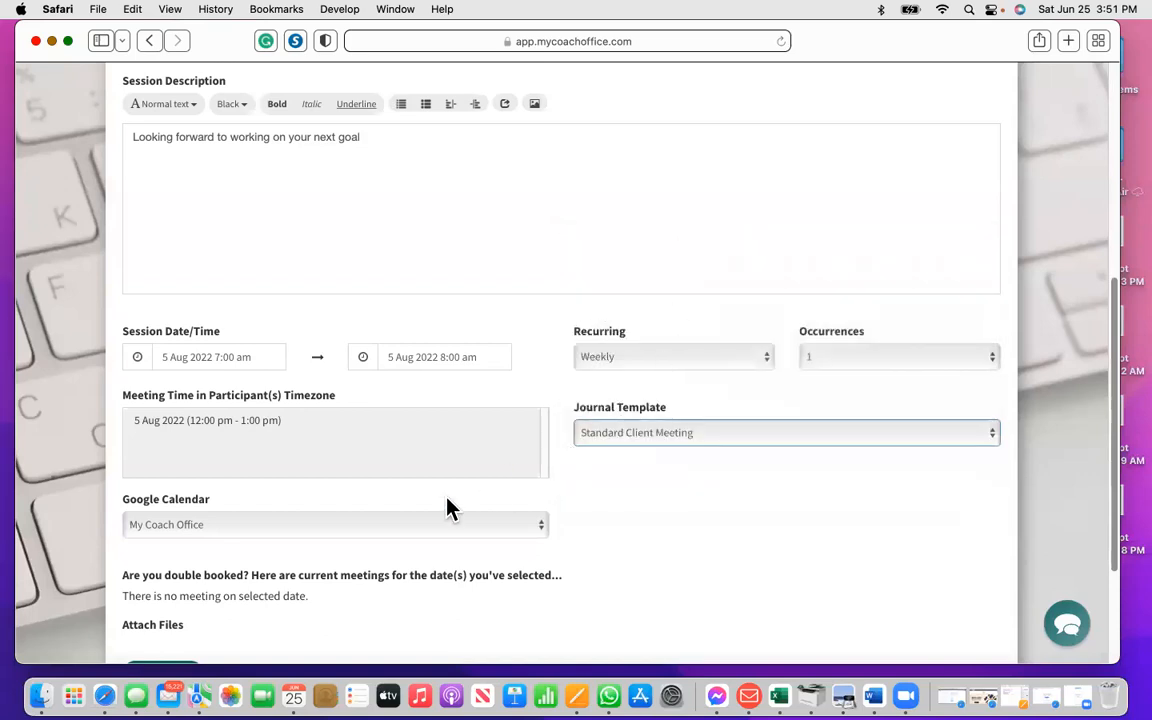
Step: Attach the file Life_Discovery_Workbook.pdf to the meeting
{"action": "scroll", "coordinate": [402, 520], "scroll_direction": "down", "scroll_amount": 3}
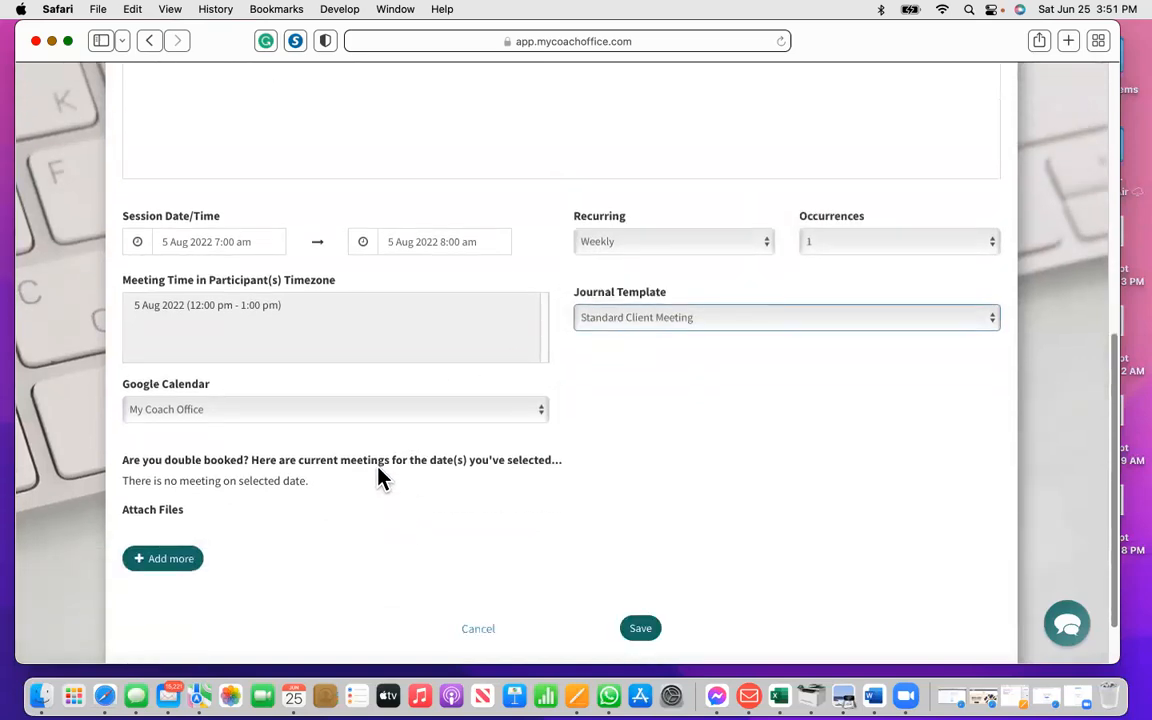
{"action": "left_click", "coordinate": [159, 562]}
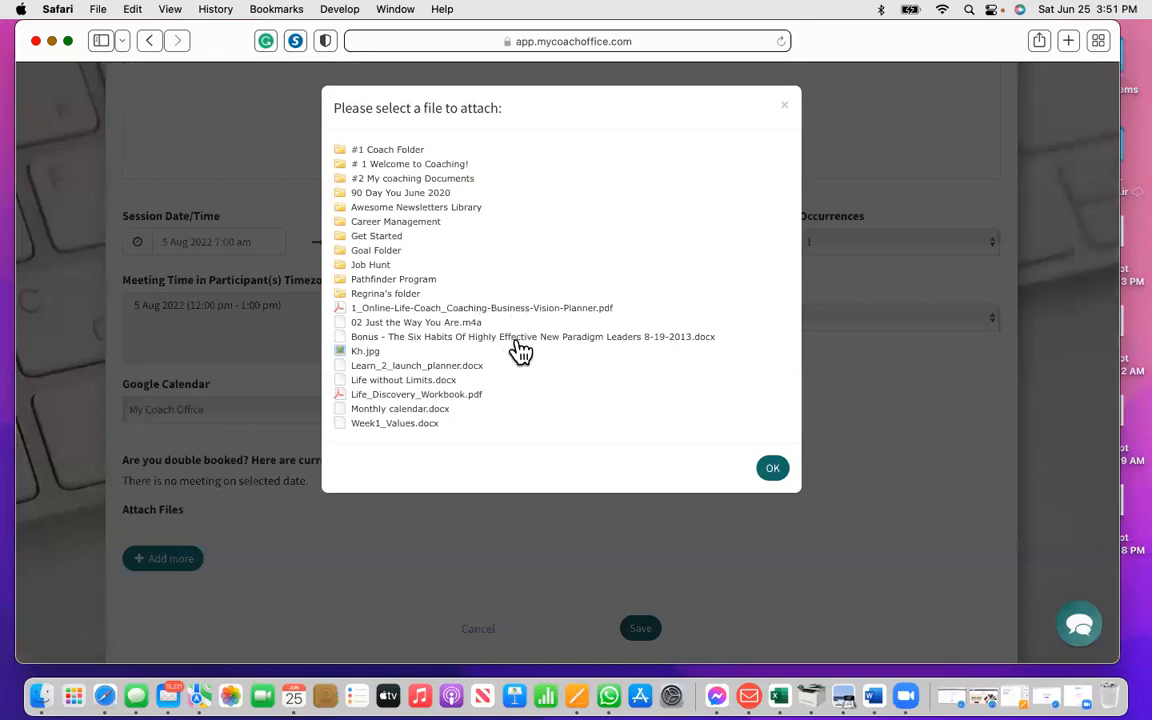
{"action": "double_click", "coordinate": [383, 396]}
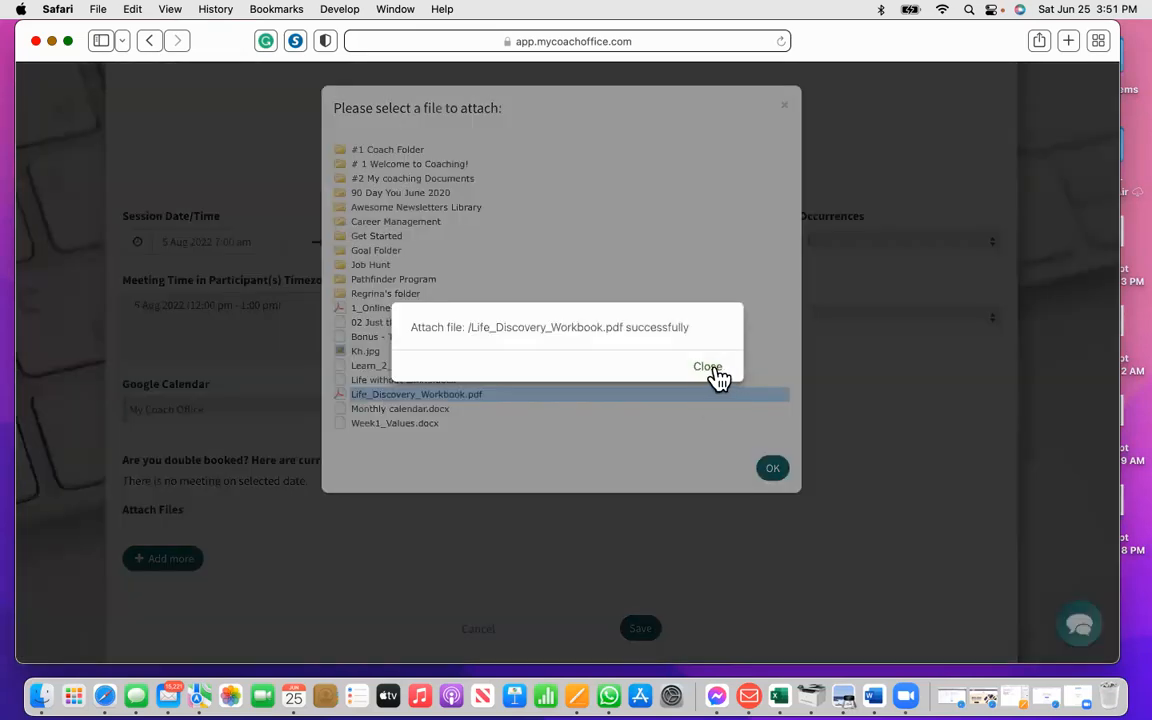
{"action": "left_click", "coordinate": [712, 370]}
{"action": "left_click", "coordinate": [773, 469]}
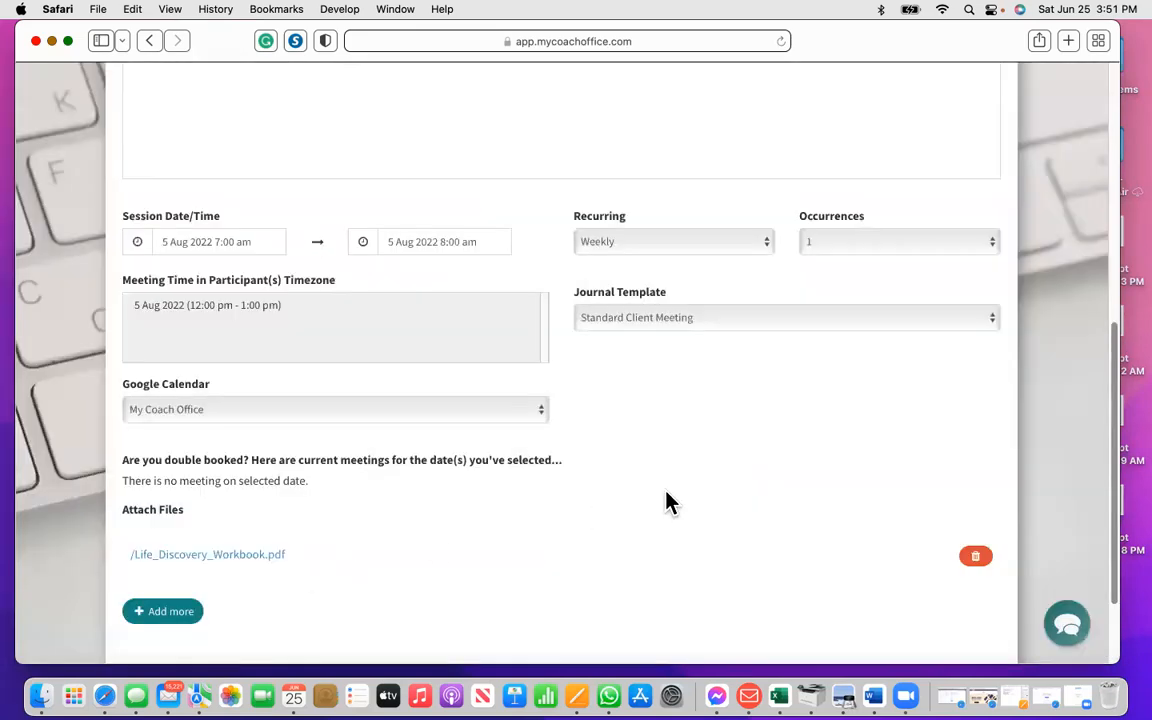
Step: Save the new August Private Session meeting
{"action": "scroll", "coordinate": [800, 512], "scroll_direction": "down", "scroll_amount": 3}
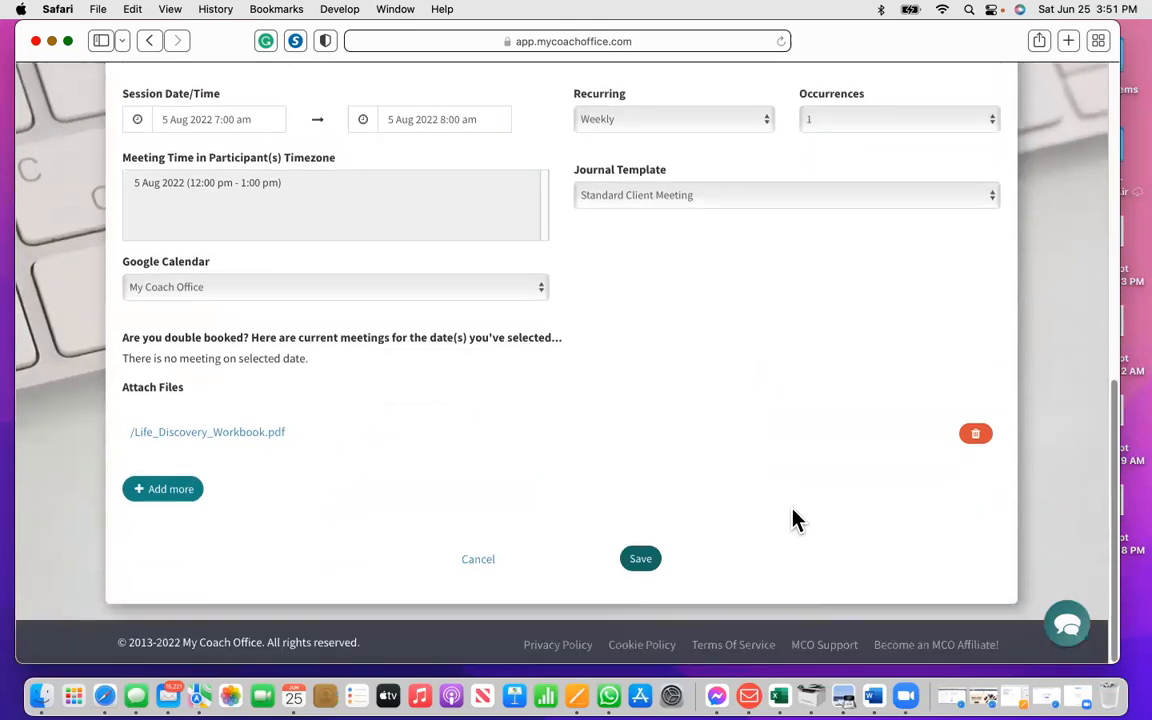
{"action": "left_click", "coordinate": [640, 560]}
{"action": "left_click", "coordinate": [565, 348]}
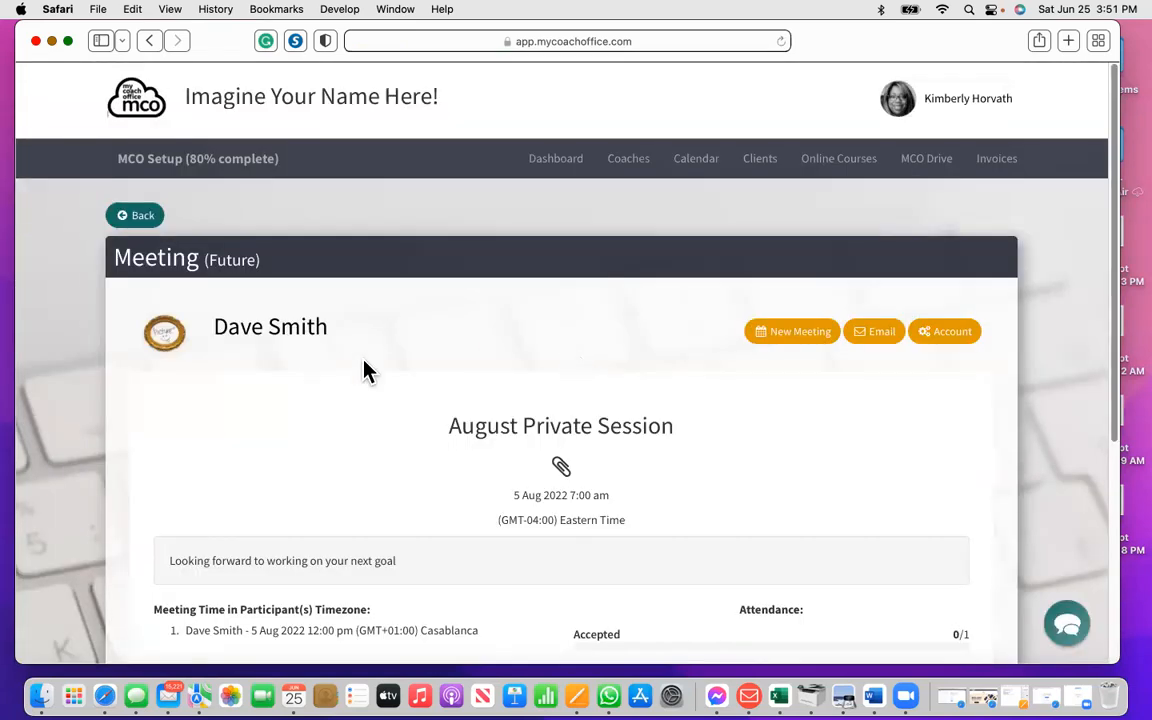
Step: Review the saved meeting's details, open its meeting journal and expand the Private Notes (Coach Only) section
{"action": "scroll", "coordinate": [684, 404], "scroll_direction": "down", "scroll_amount": 3}
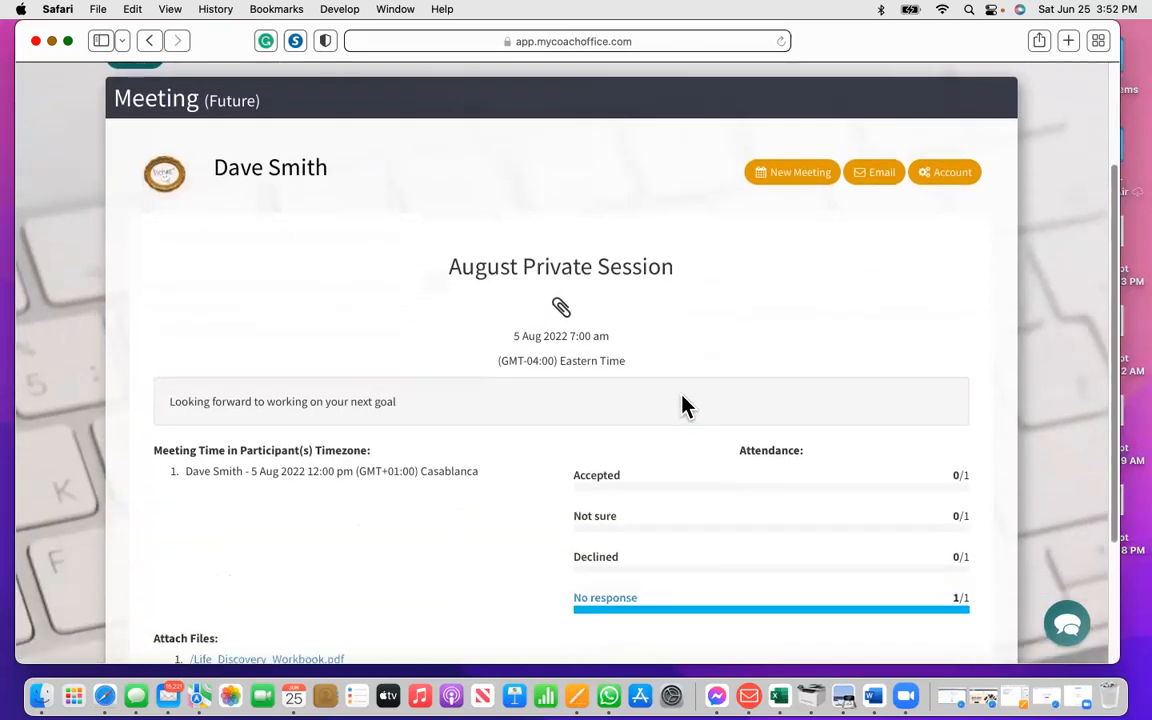
{"action": "scroll", "coordinate": [684, 404], "scroll_direction": "down", "scroll_amount": 2}
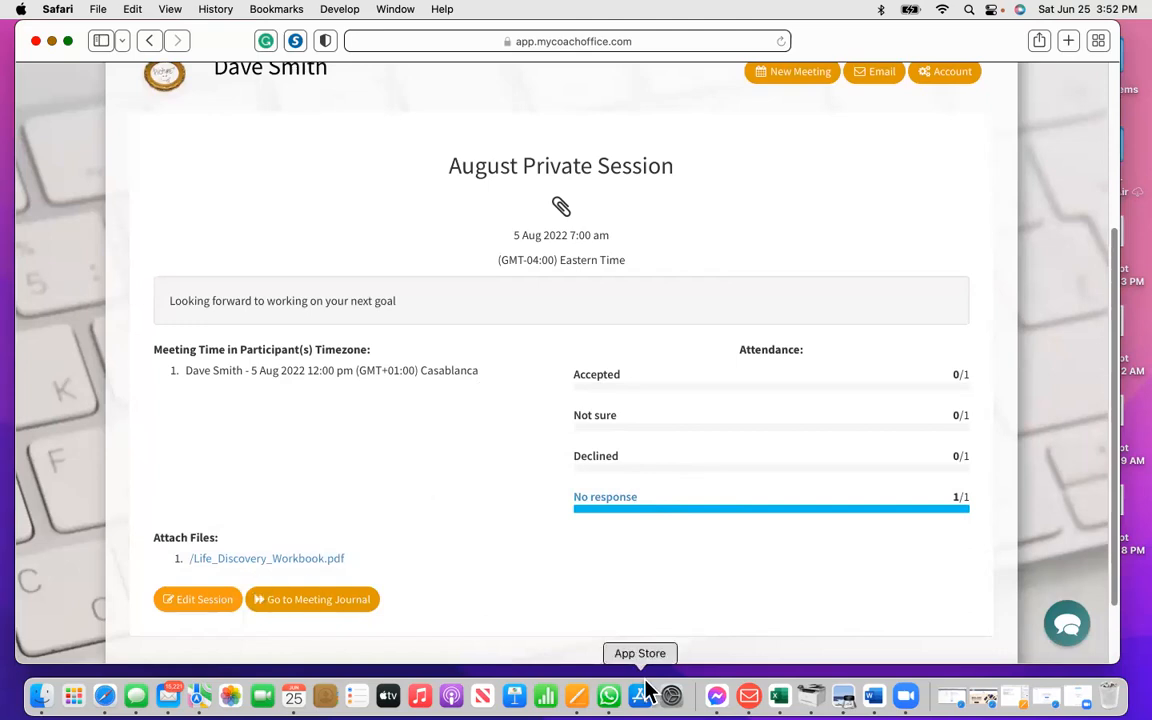
{"action": "left_click", "coordinate": [304, 604]}
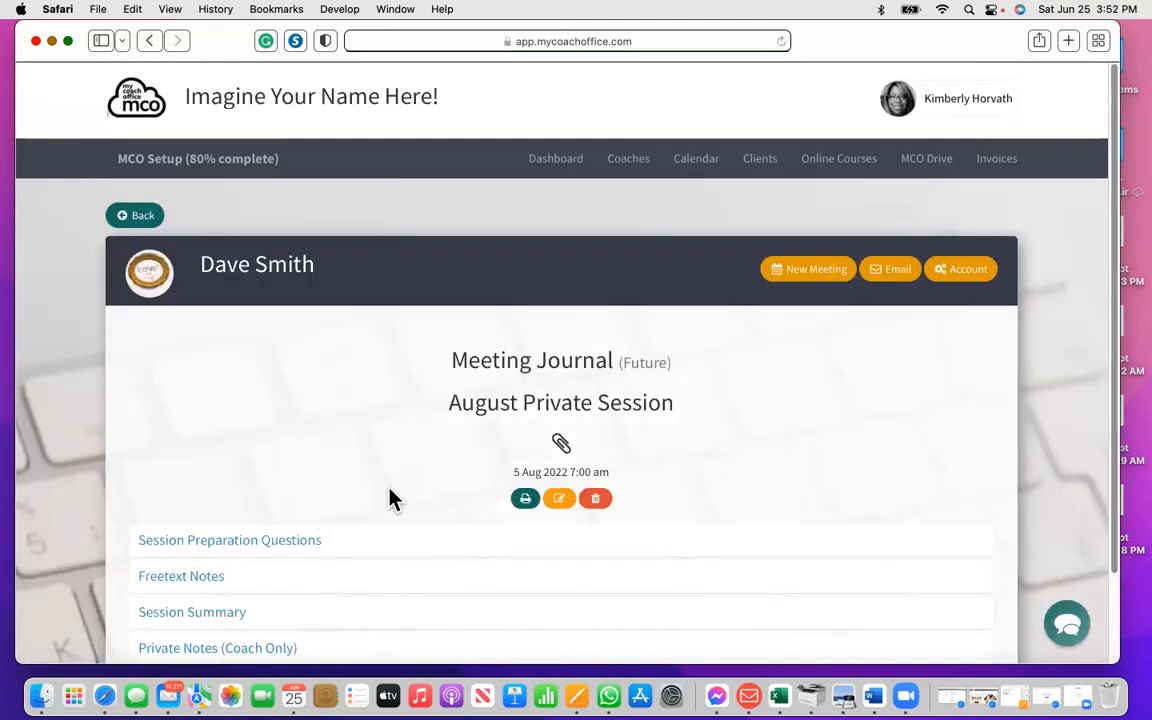
{"action": "scroll", "coordinate": [392, 505], "scroll_direction": "down", "scroll_amount": 3}
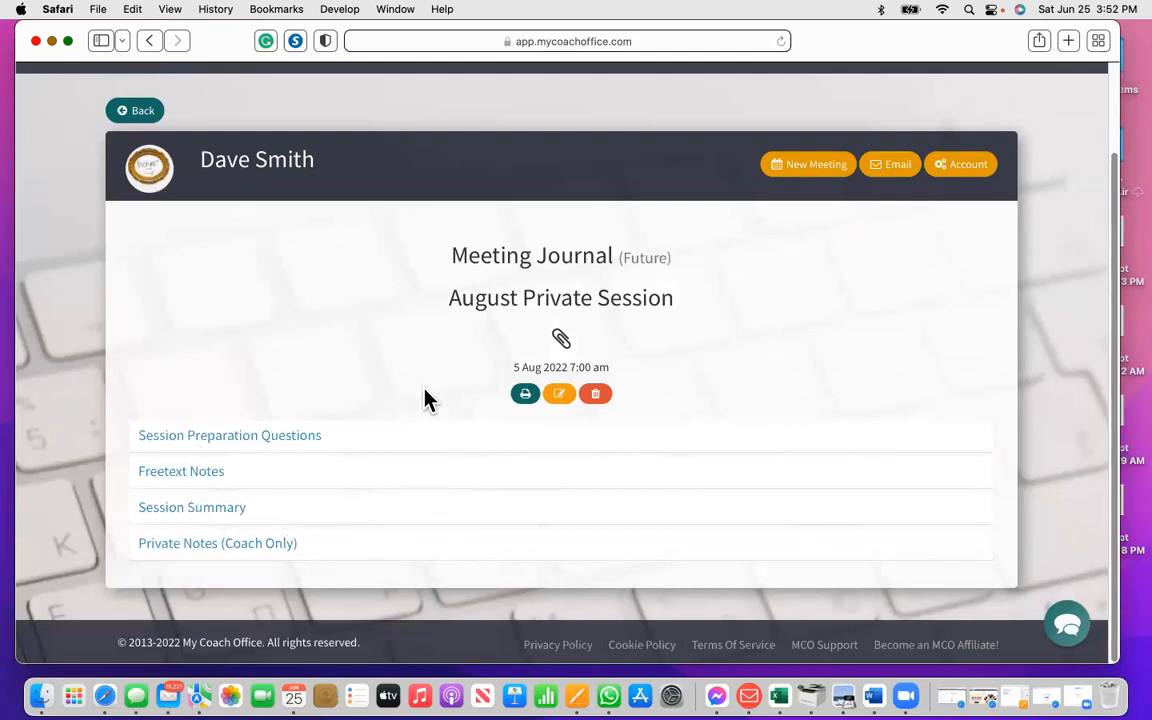
{"action": "left_click", "coordinate": [171, 550]}
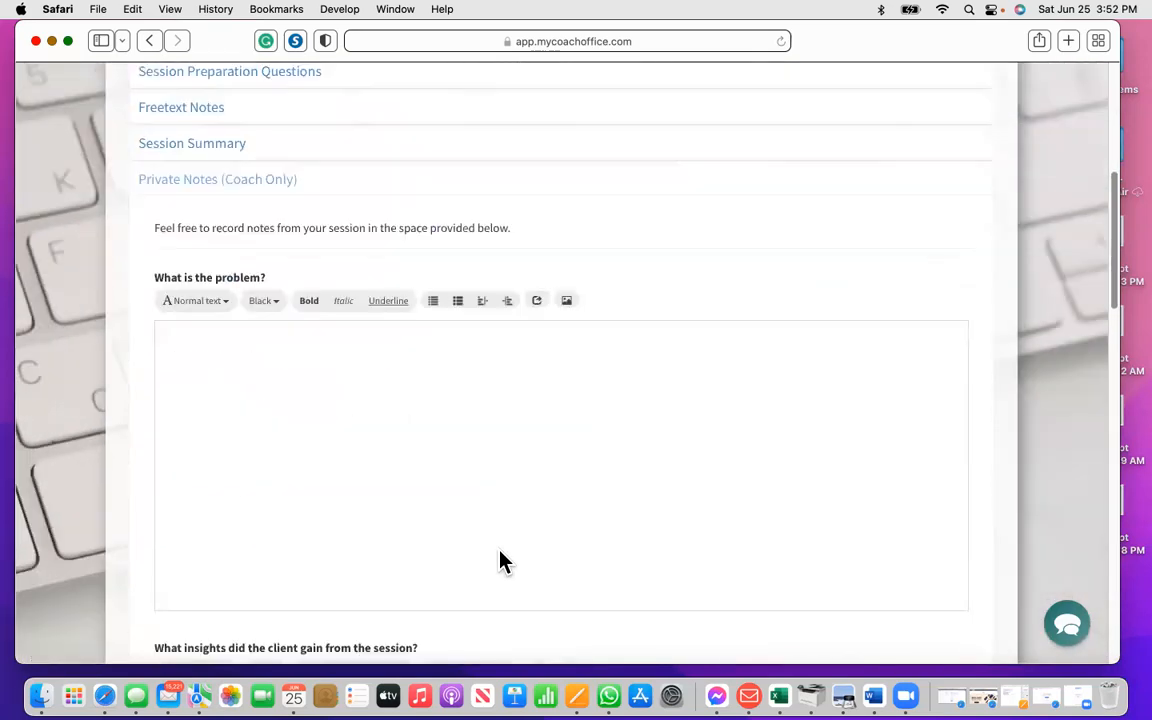
Step: Enter the private note "Reminder about July's homework with the pathways group" under "What is the problem?"
{"action": "left_click", "coordinate": [221, 249]}
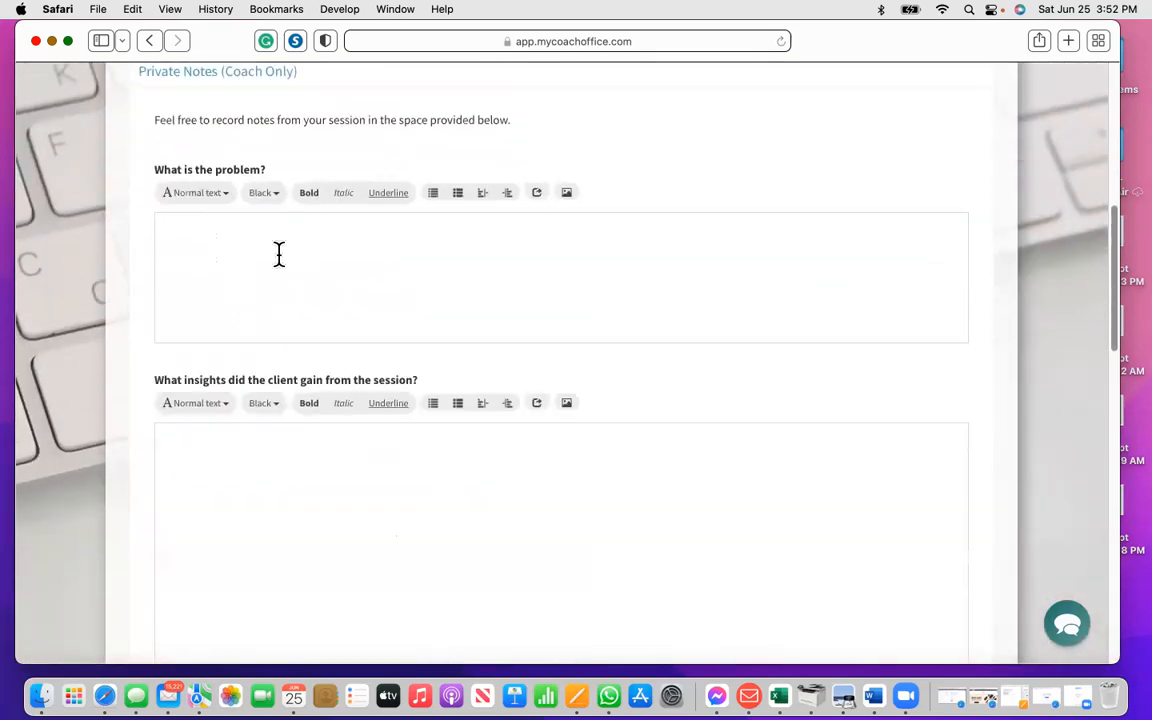
{"action": "type", "text": "Reminder about July's homework with the p"}
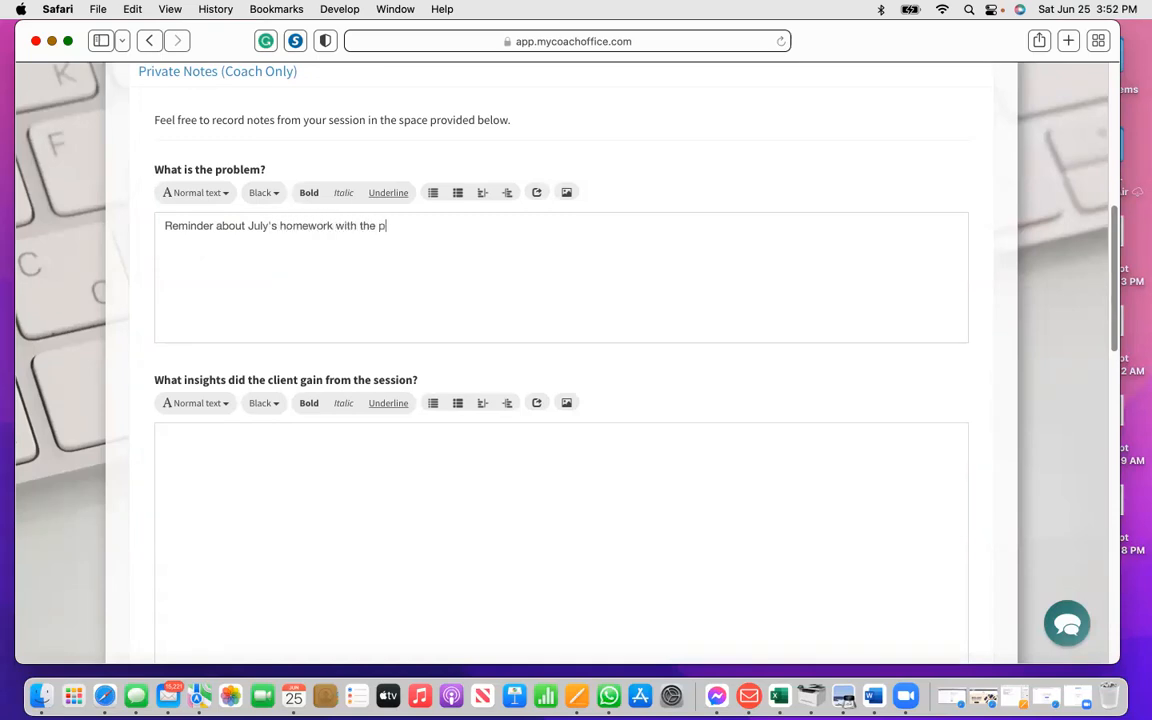
{"action": "type", "text": "athways group"}
Step: Examine the remaining Private Notes questions, from client insights and agreed actions to additional notes and session duration
{"action": "scroll", "coordinate": [537, 244], "scroll_direction": "down", "scroll_amount": 1}
{"action": "scroll", "coordinate": [537, 244], "scroll_direction": "down", "scroll_amount": 1}
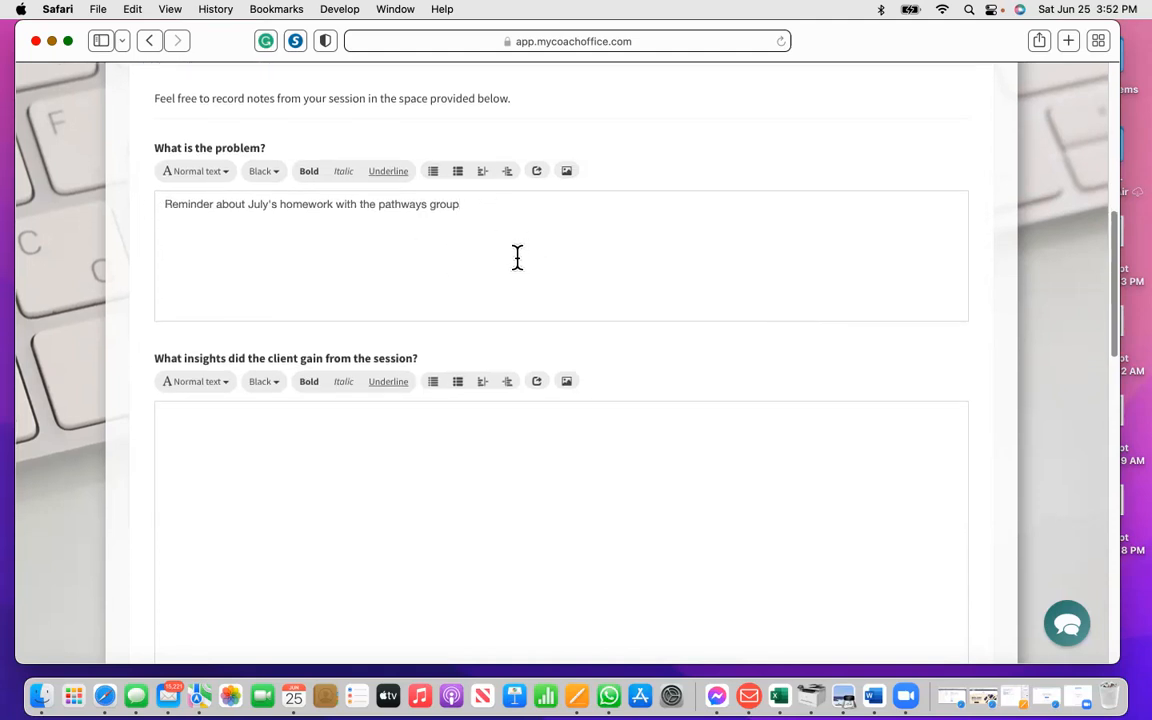
{"action": "scroll", "coordinate": [517, 260], "scroll_direction": "down", "scroll_amount": 1}
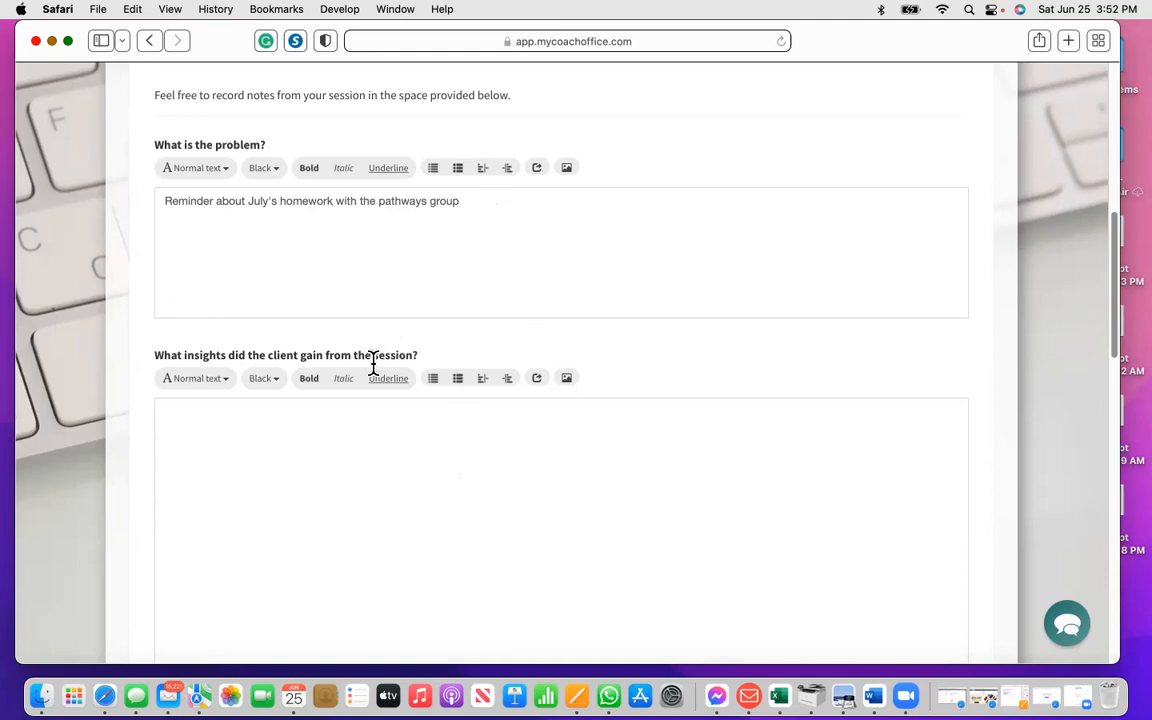
{"action": "scroll", "coordinate": [520, 420], "scroll_direction": "down", "scroll_amount": 5}
{"action": "scroll", "coordinate": [524, 285], "scroll_direction": "up", "scroll_amount": 10}
{"action": "scroll", "coordinate": [390, 417], "scroll_direction": "down", "scroll_amount": 8}
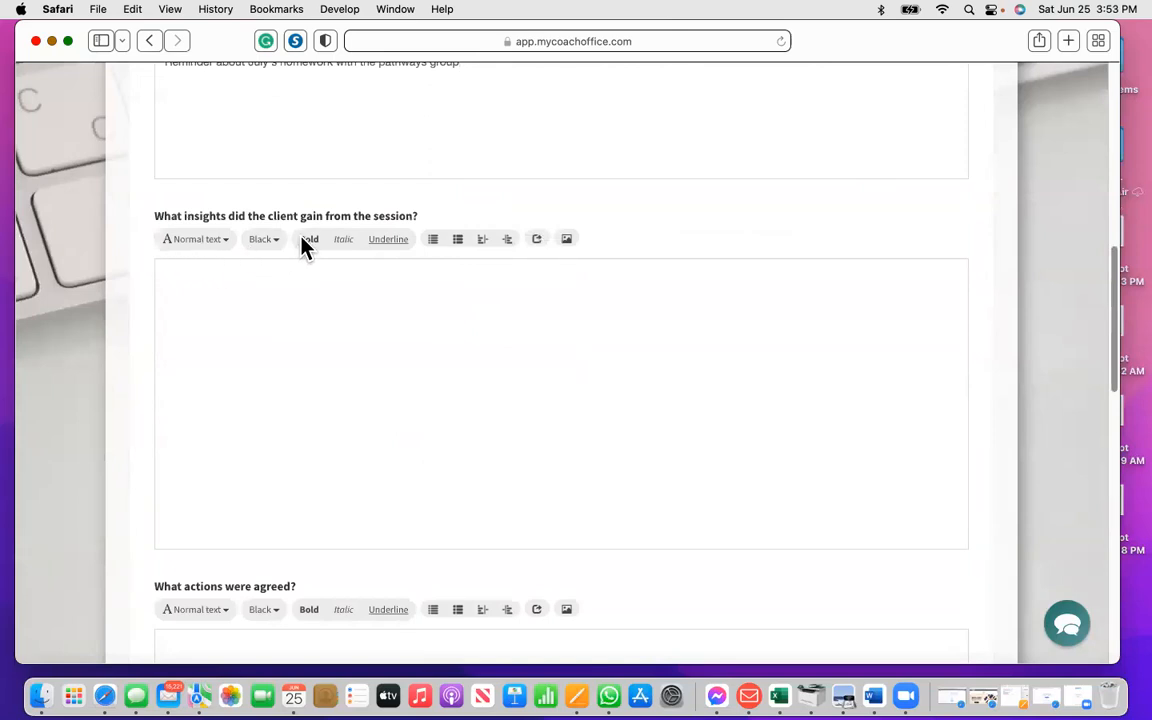
{"action": "scroll", "coordinate": [390, 380], "scroll_direction": "down", "scroll_amount": 4}
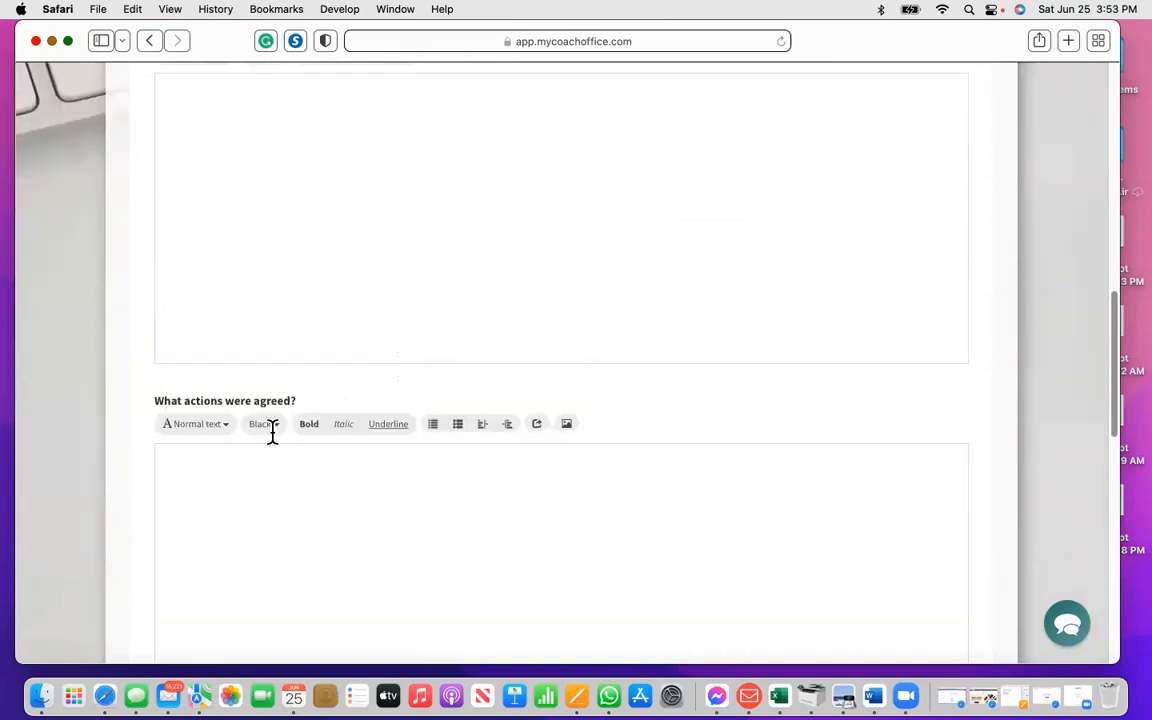
{"action": "scroll", "coordinate": [345, 445], "scroll_direction": "down", "scroll_amount": 5}
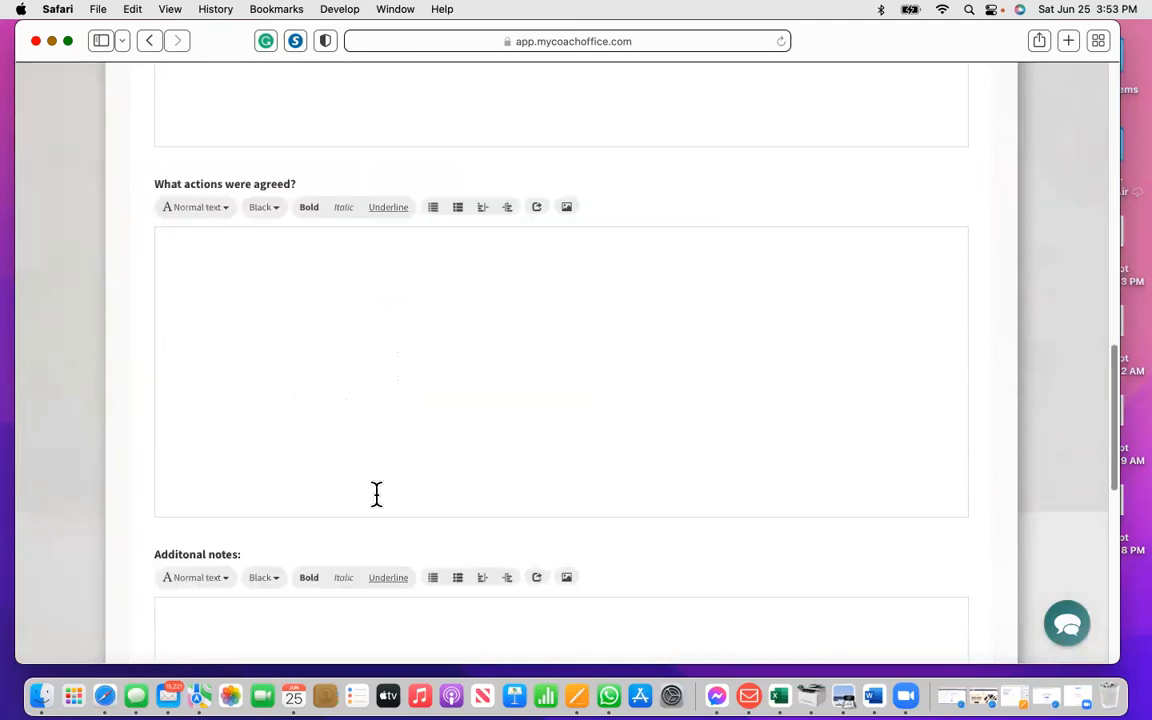
{"action": "scroll", "coordinate": [366, 422], "scroll_direction": "down", "scroll_amount": 9}
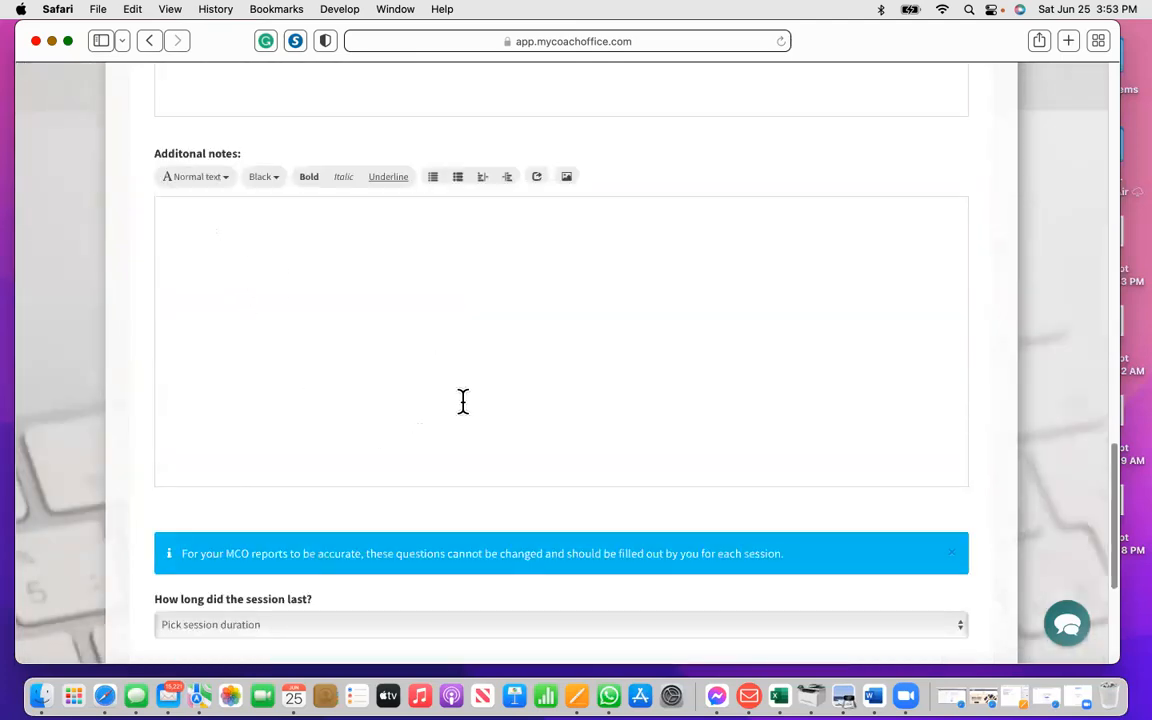
{"action": "scroll", "coordinate": [458, 340], "scroll_direction": "up", "scroll_amount": 10}
{"action": "scroll", "coordinate": [455, 325], "scroll_direction": "up", "scroll_amount": 12}
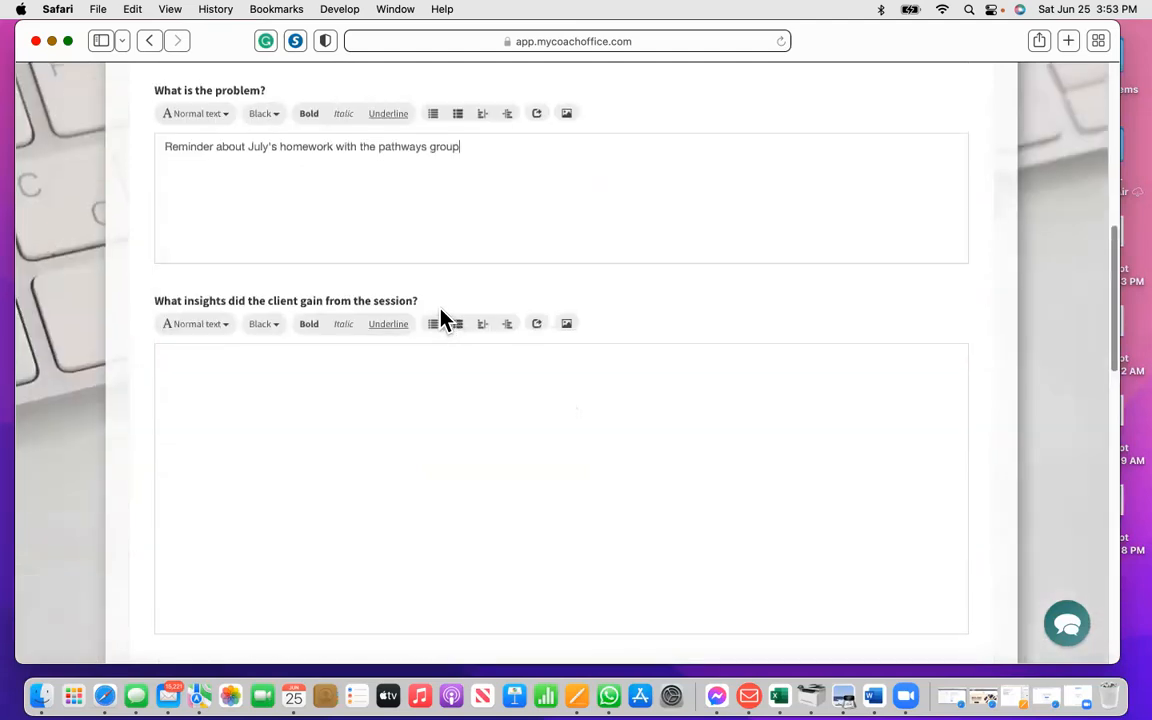
Step: Move the July homework reminder from "What is the problem?" to the additional notes and save the session notes
{"action": "double_click", "coordinate": [161, 265]}
{"action": "left_click", "coordinate": [178, 269]}
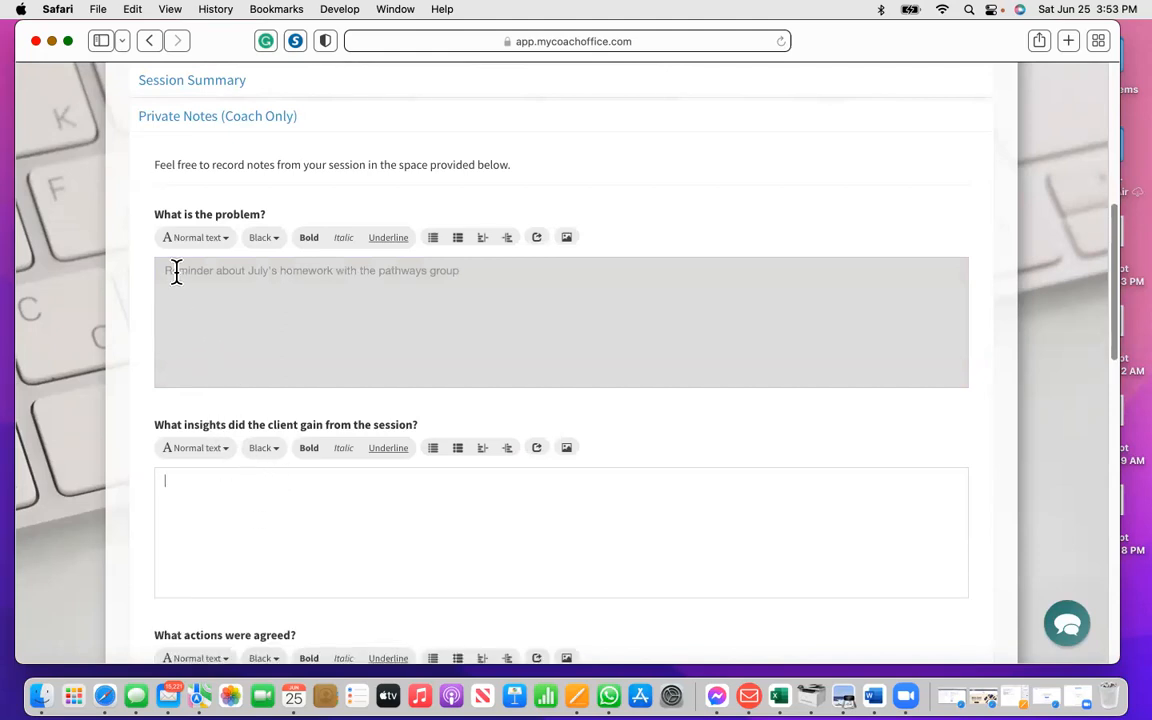
{"action": "left_click_drag", "start_coordinate": [165, 268], "coordinate": [269, 280]}
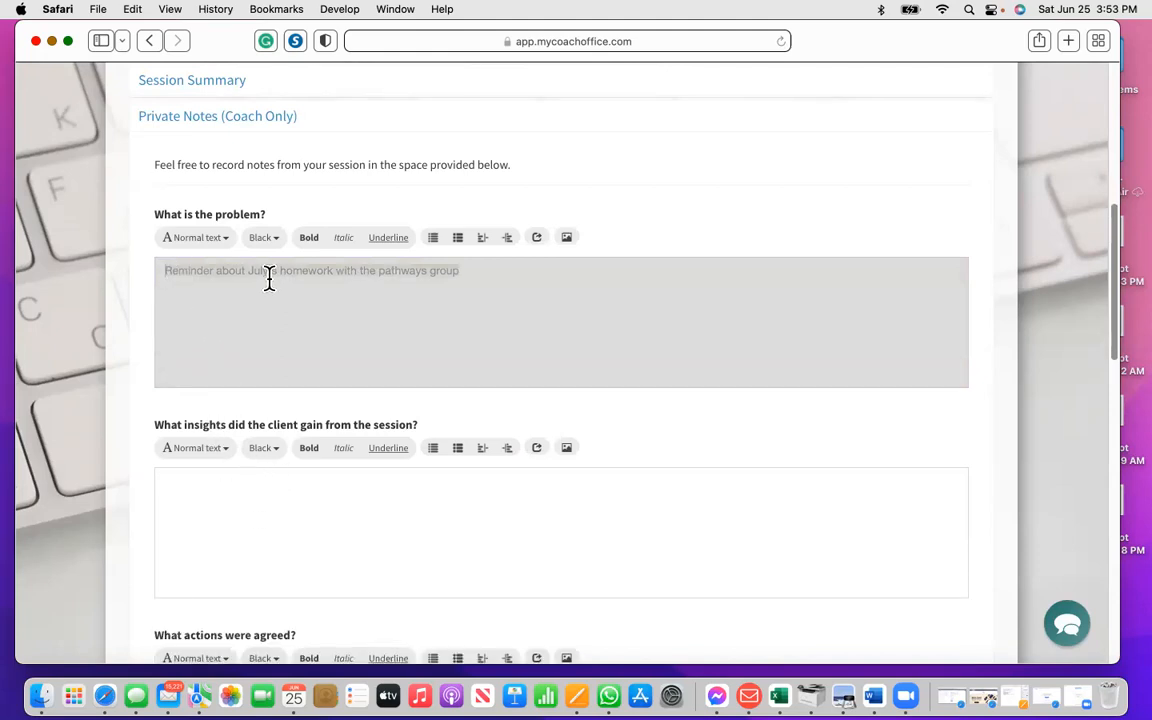
{"action": "right_click", "coordinate": [432, 270]}
{"action": "left_click", "coordinate": [450, 342]}
{"action": "scroll", "coordinate": [347, 460], "scroll_direction": "down", "scroll_amount": 10}
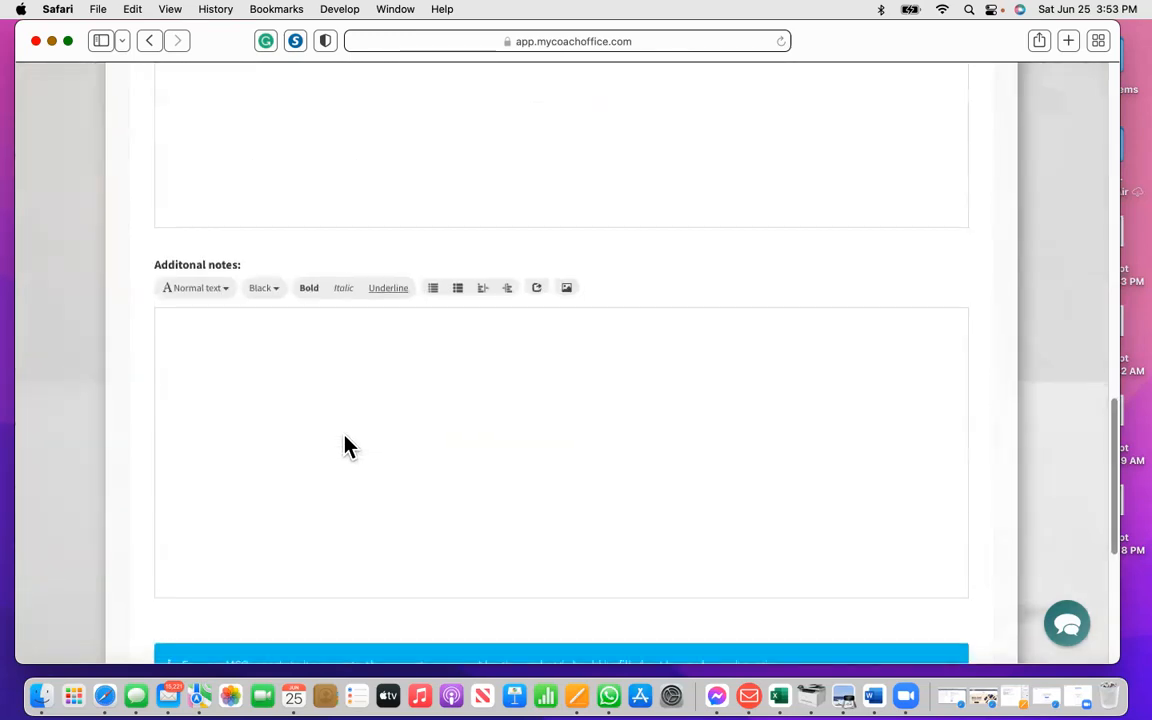
{"action": "scroll", "coordinate": [345, 446], "scroll_direction": "down", "scroll_amount": 2}
{"action": "right_click", "coordinate": [202, 209]}
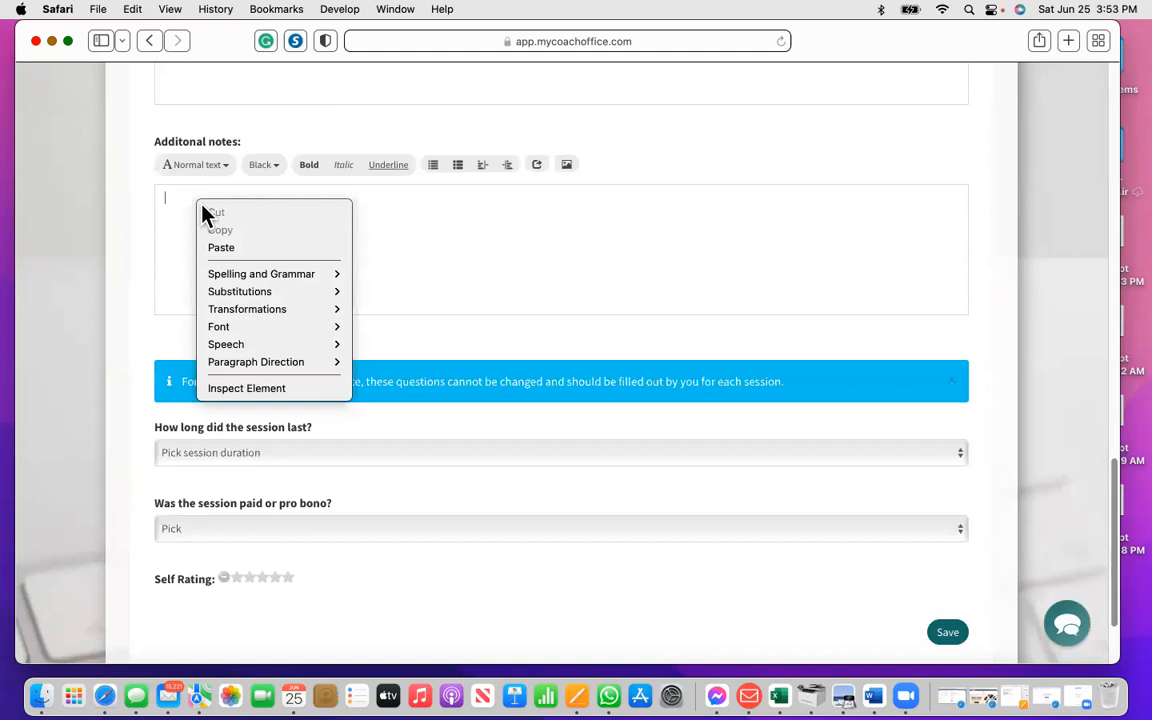
{"action": "left_click", "coordinate": [222, 248]}
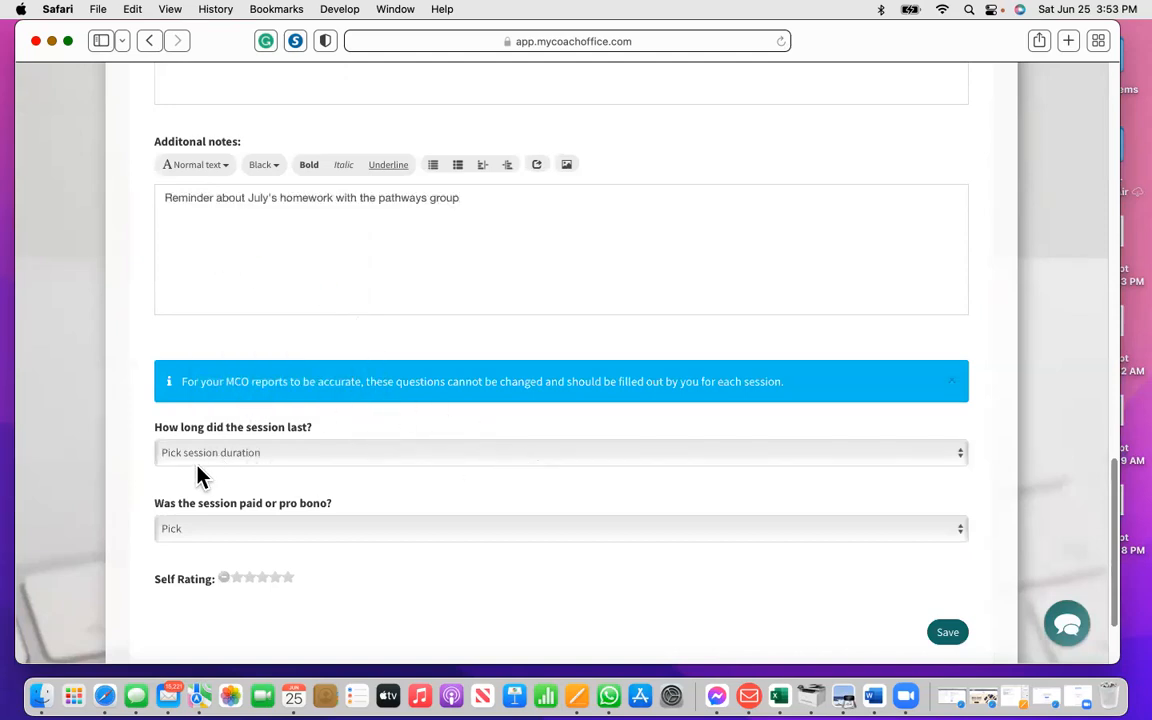
{"action": "scroll", "coordinate": [352, 452], "scroll_direction": "down", "scroll_amount": 2}
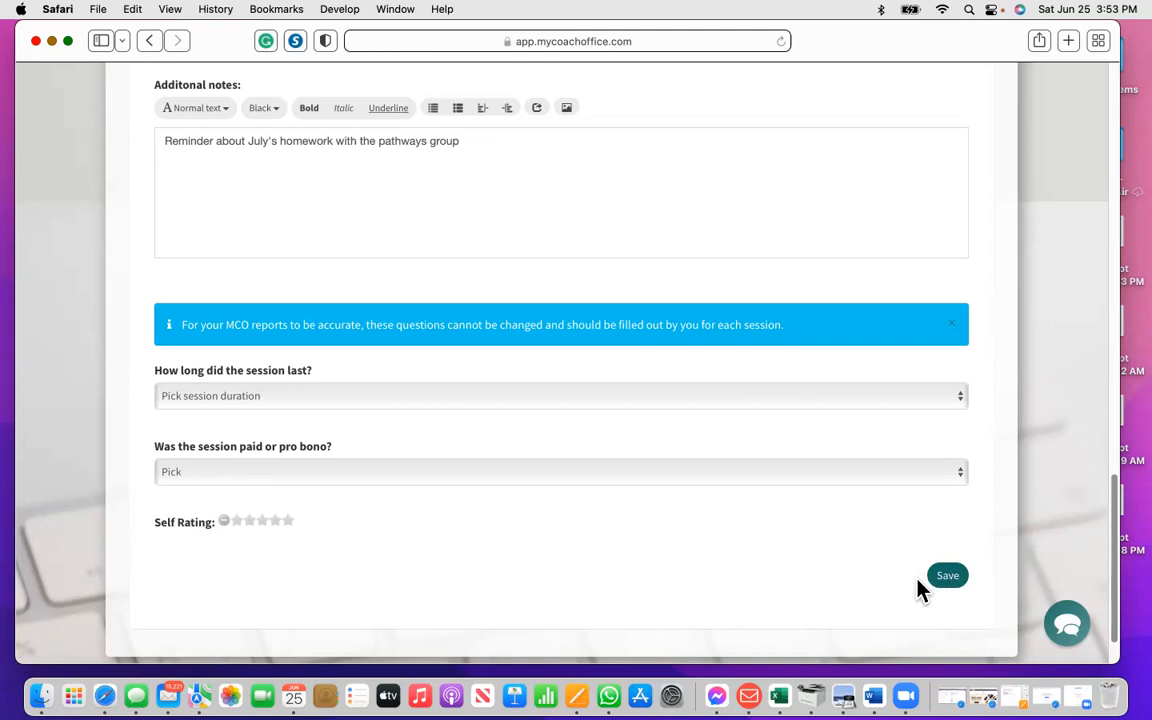
{"action": "left_click", "coordinate": [950, 578]}
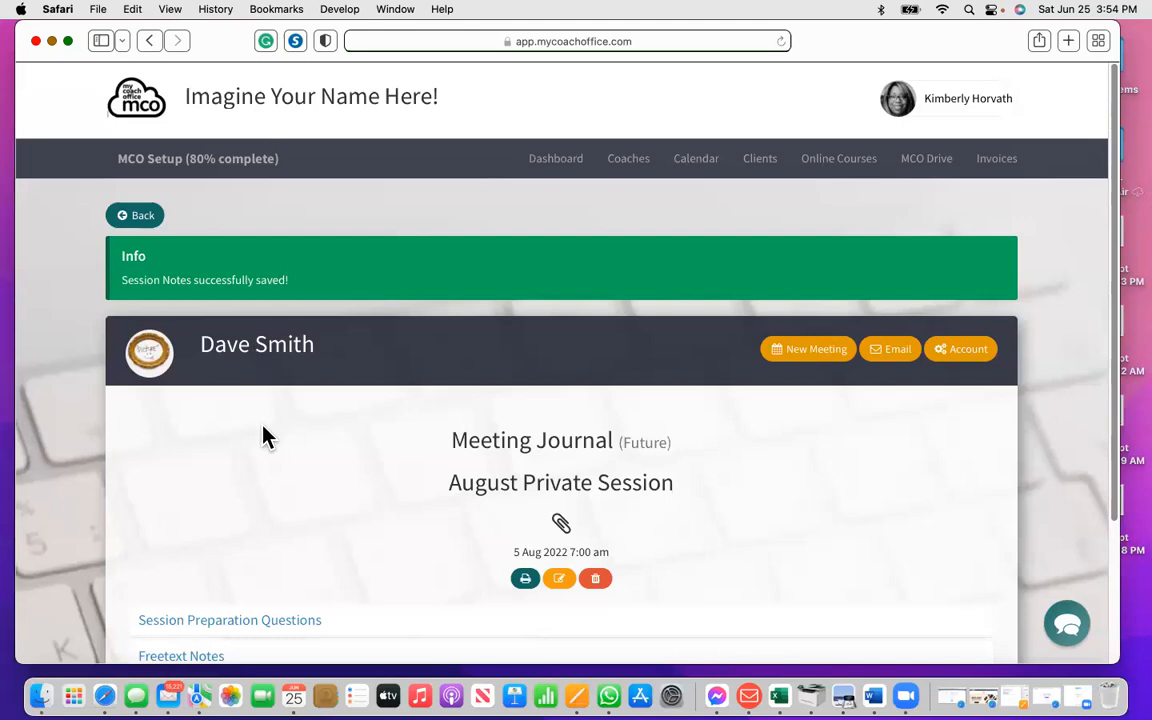
Step: Open the August Private Session meeting for editing and review its details, date, journal template and attached file
{"action": "scroll", "coordinate": [682, 562], "scroll_direction": "down", "scroll_amount": 2}
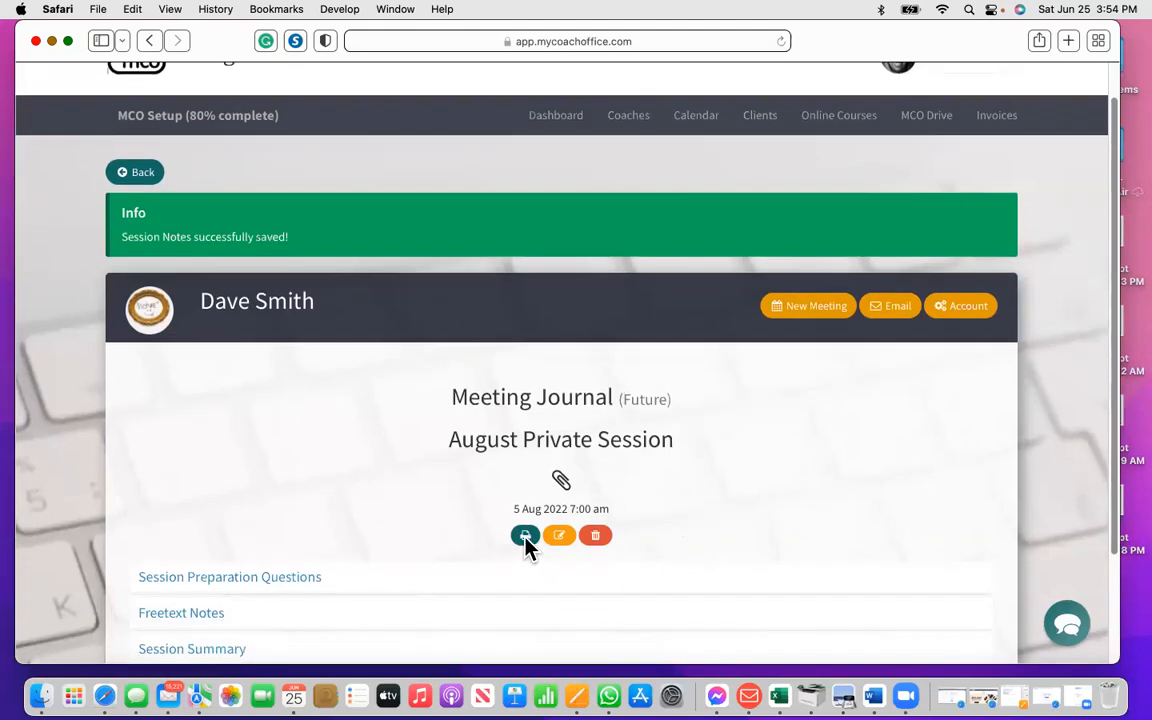
{"action": "left_click", "coordinate": [558, 538]}
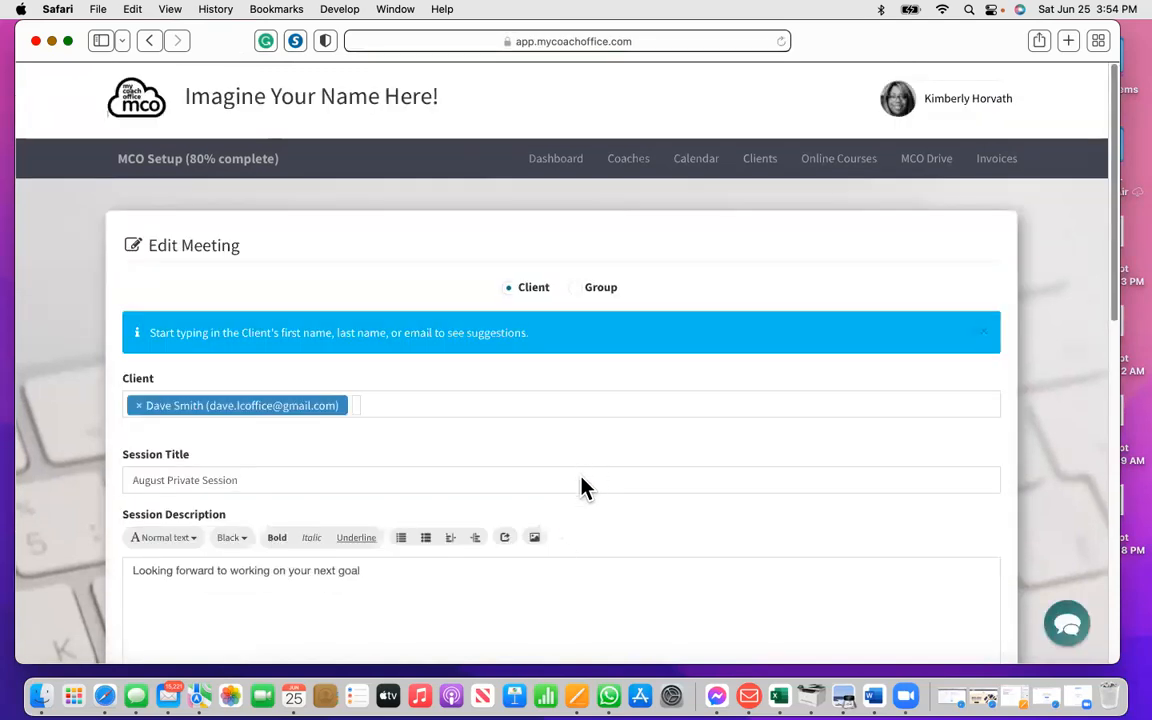
{"action": "scroll", "coordinate": [582, 479], "scroll_direction": "down", "scroll_amount": 15}
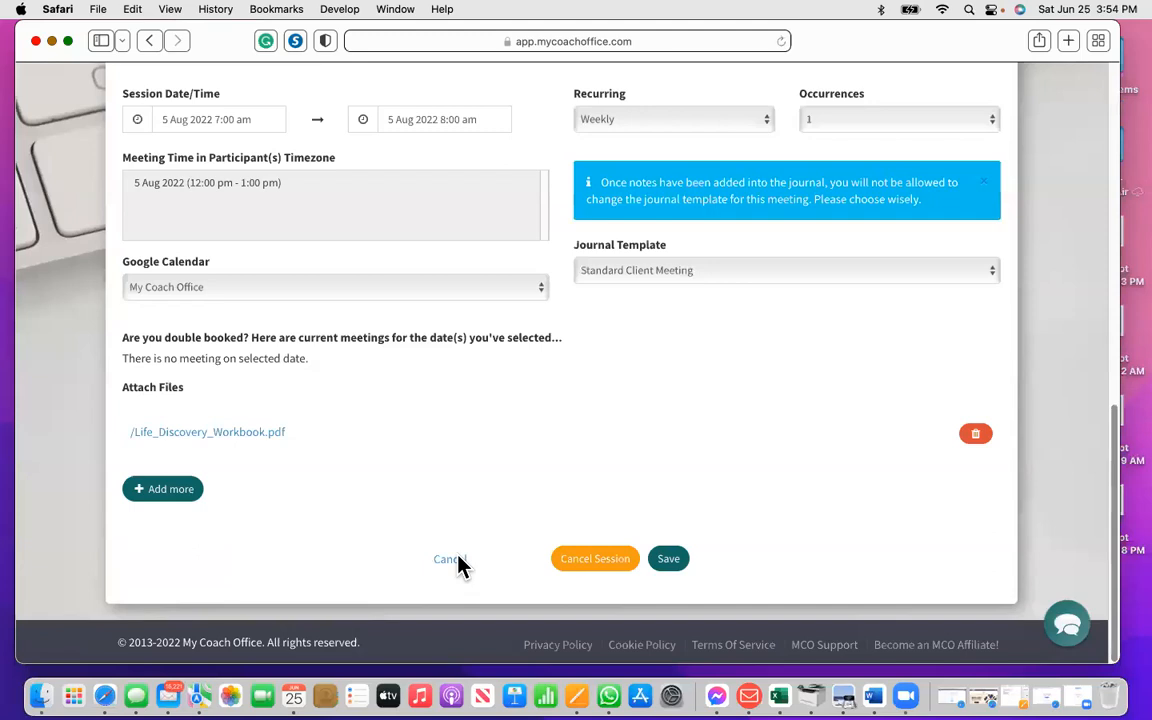
{"action": "scroll", "coordinate": [627, 368], "scroll_direction": "up", "scroll_amount": 15}
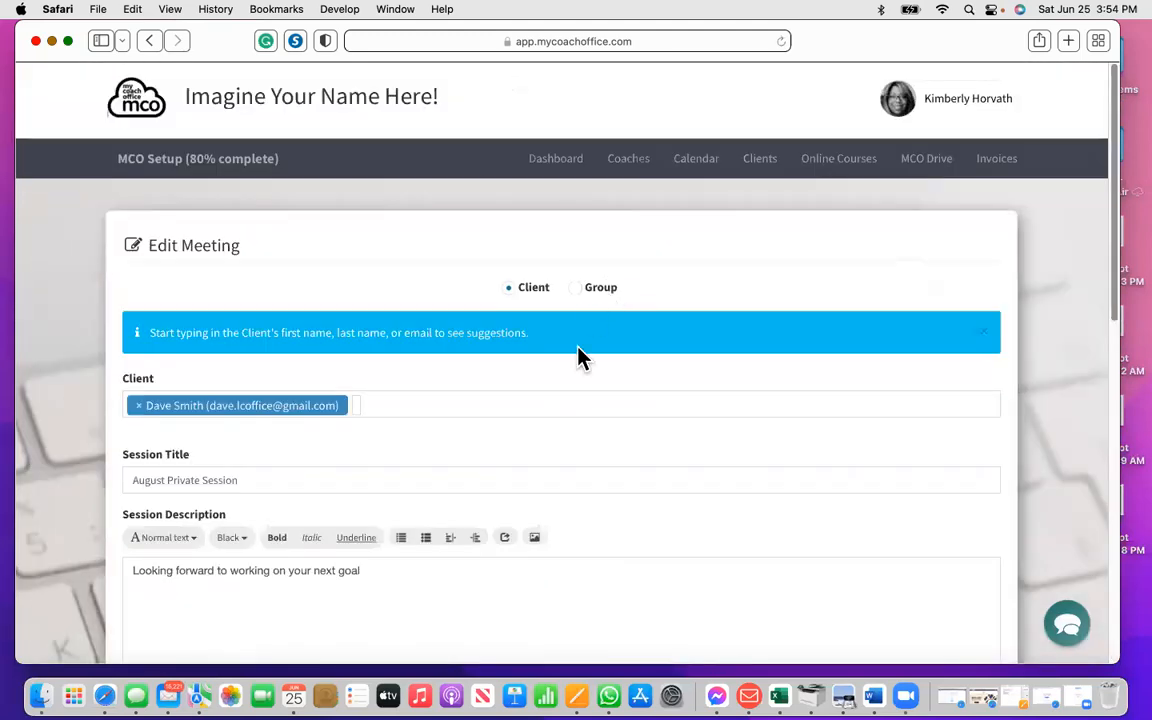